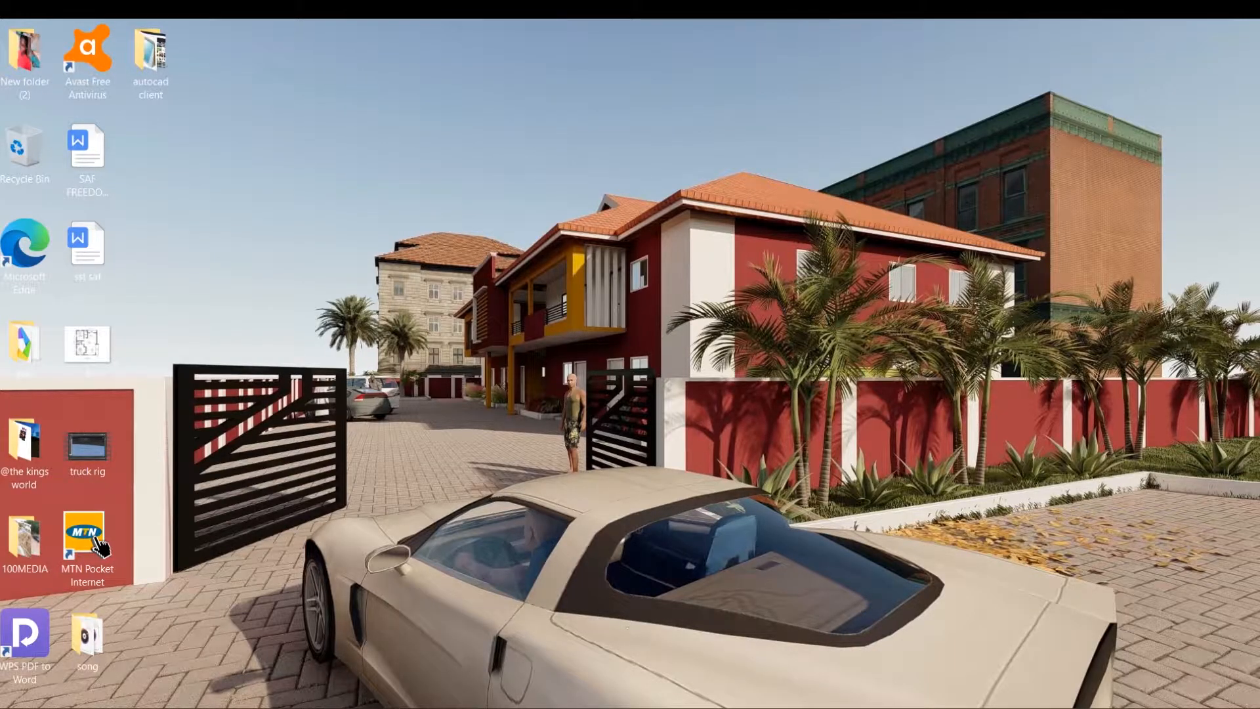
Step: Switch to AutoCAD Architecture and draw a single horizontal line in the middle of the empty drawing
click(414, 656)
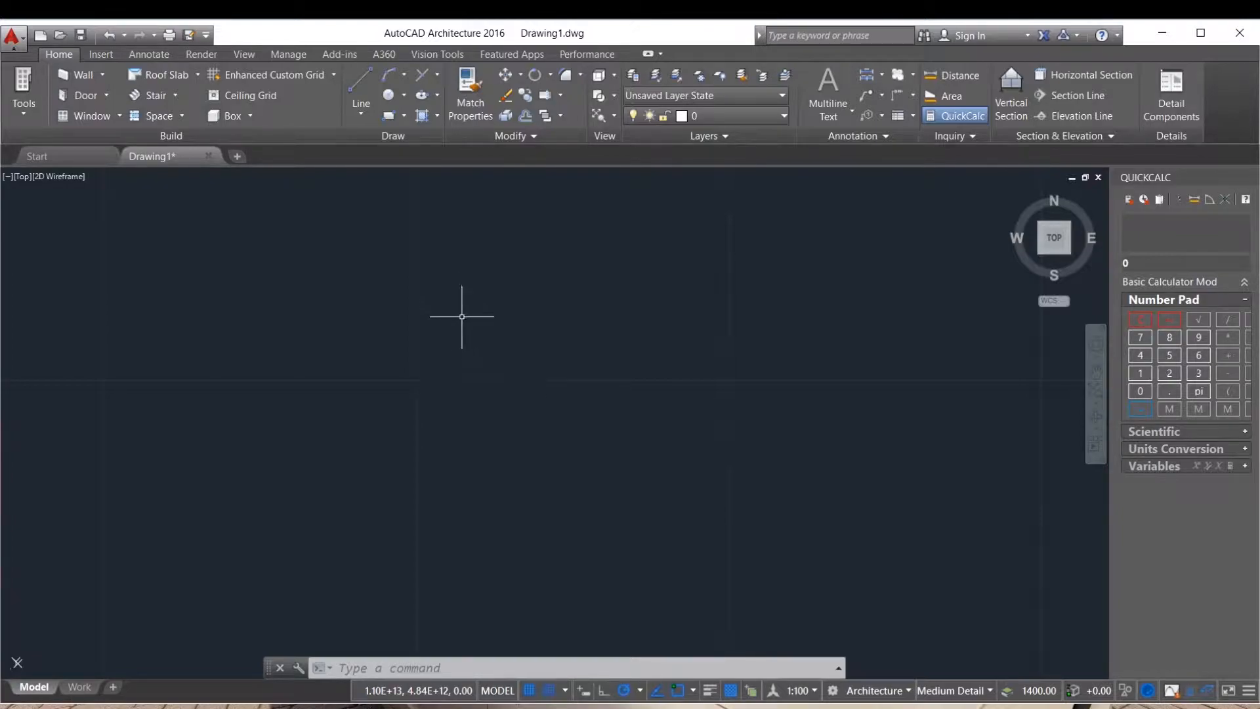
click(361, 79)
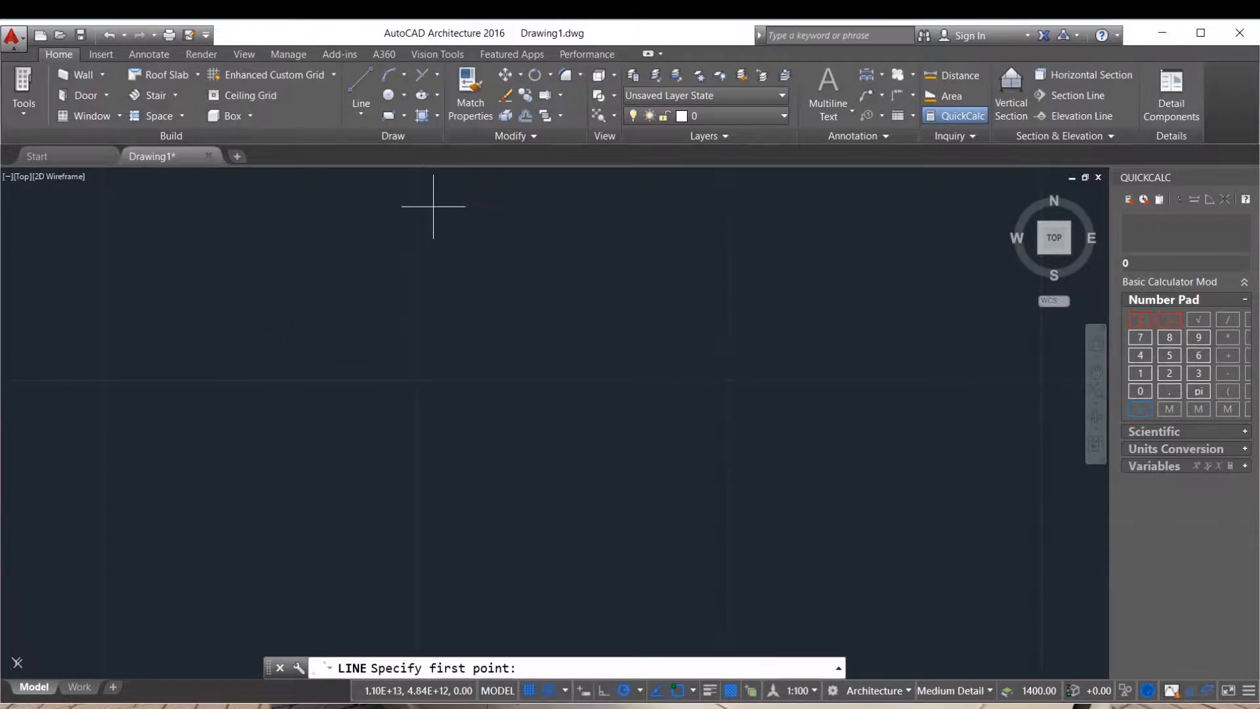
key(Escape)
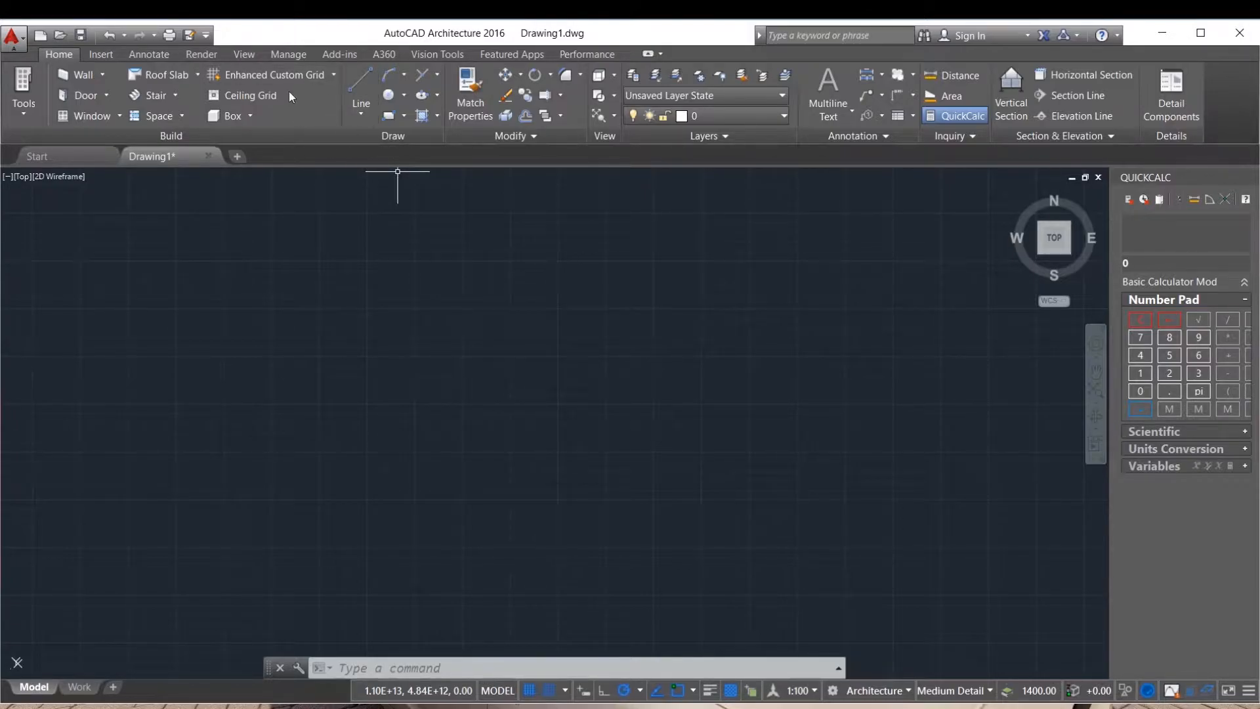
click(362, 78)
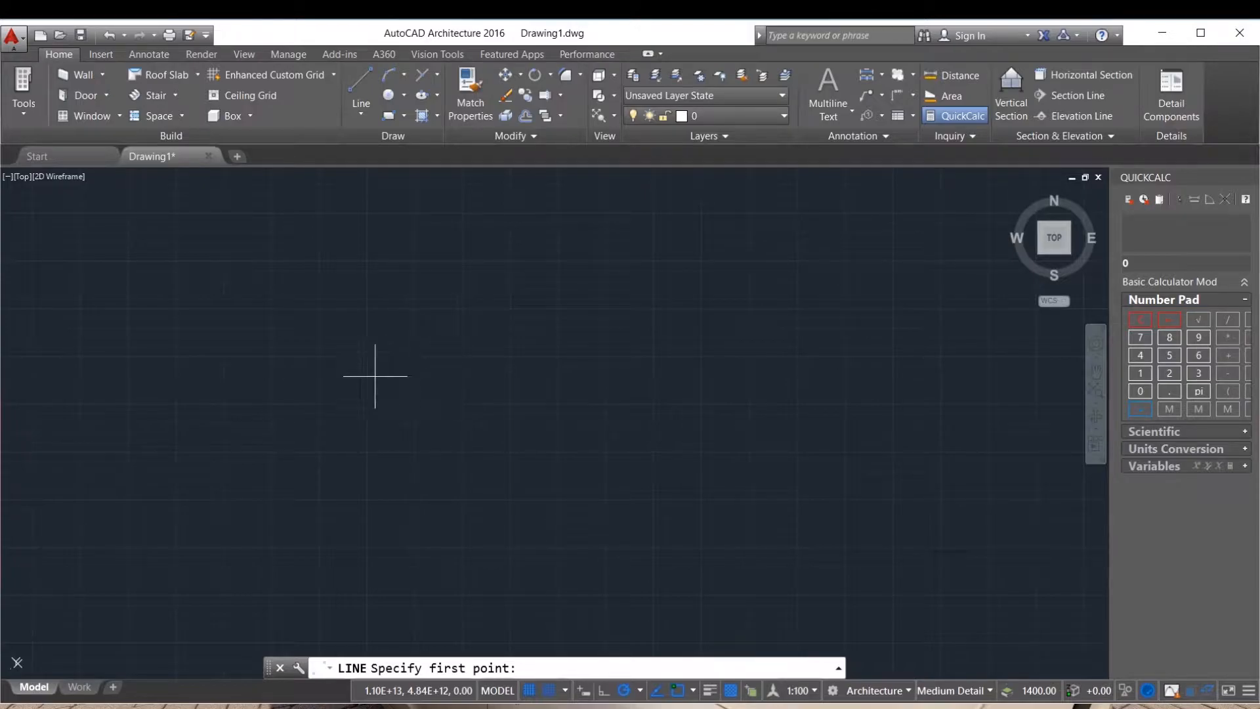
click(417, 373)
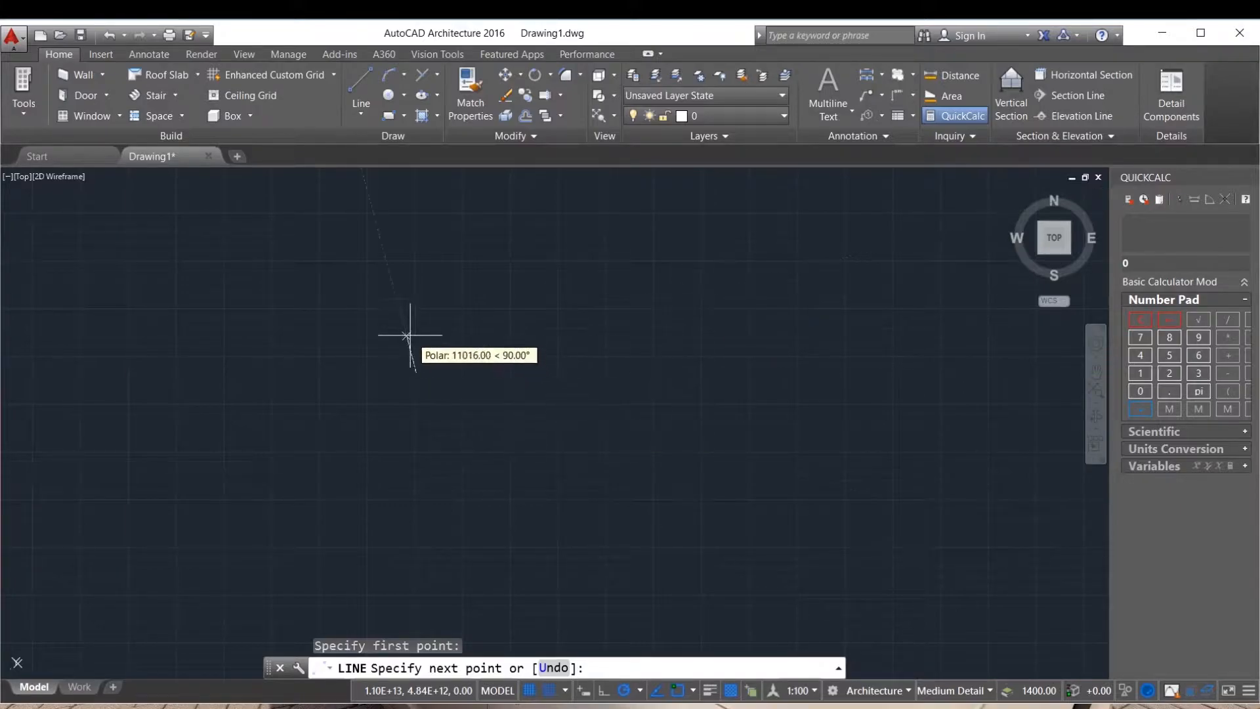
click(642, 373)
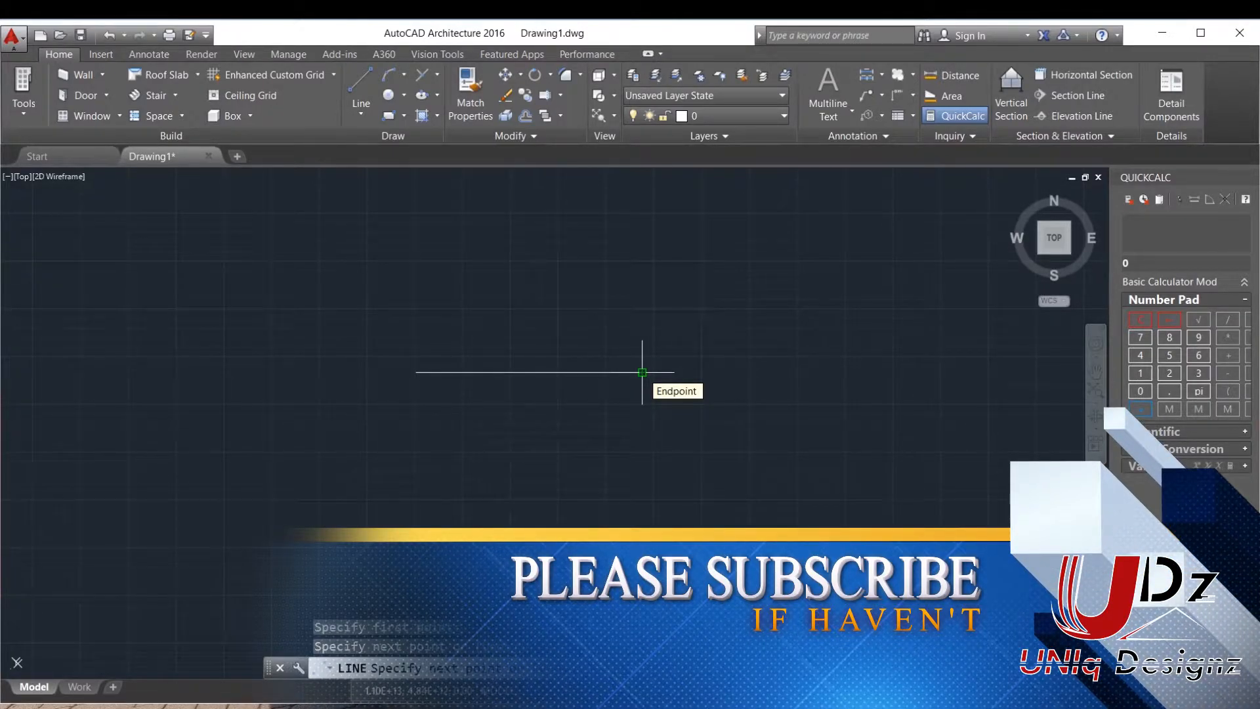
key(Return)
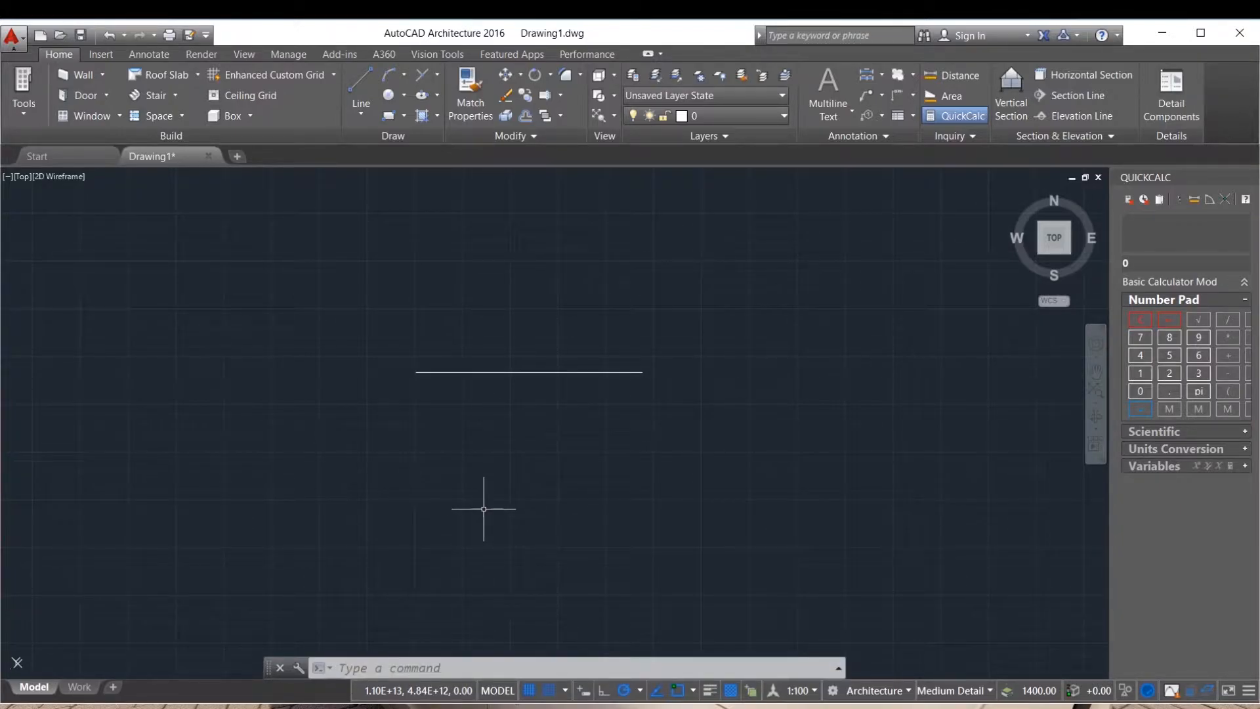
text(LINE)
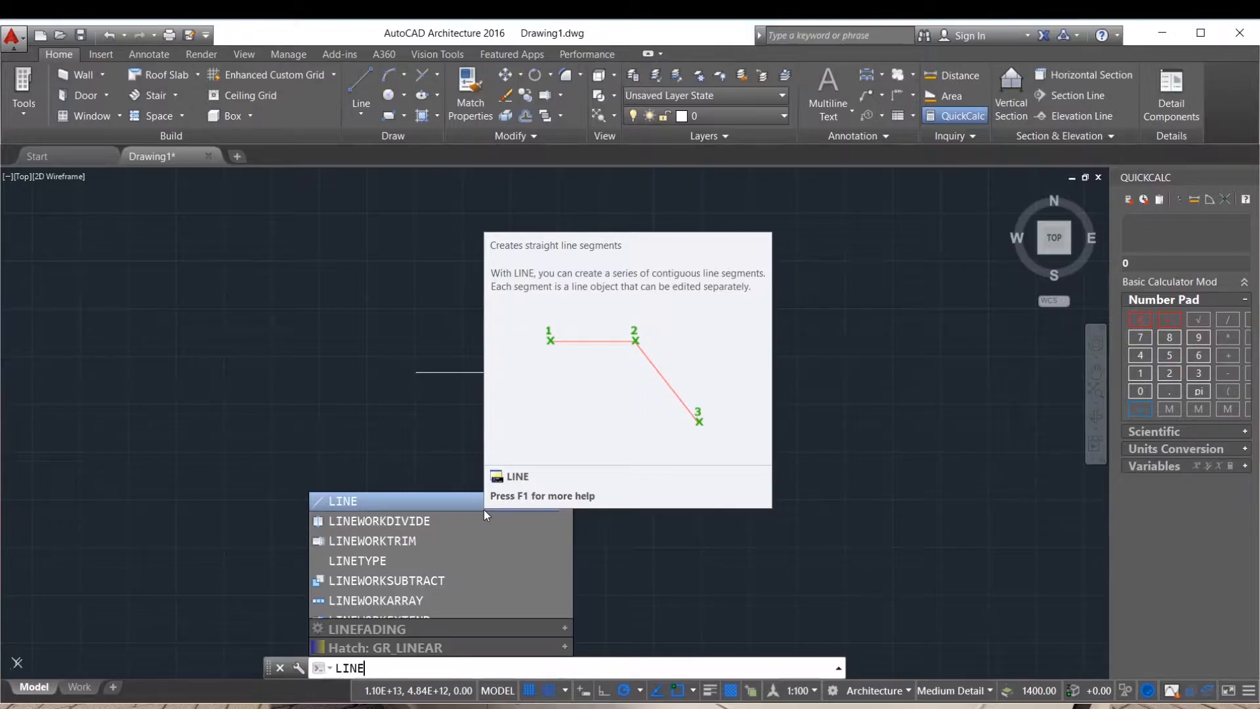
key(Return)
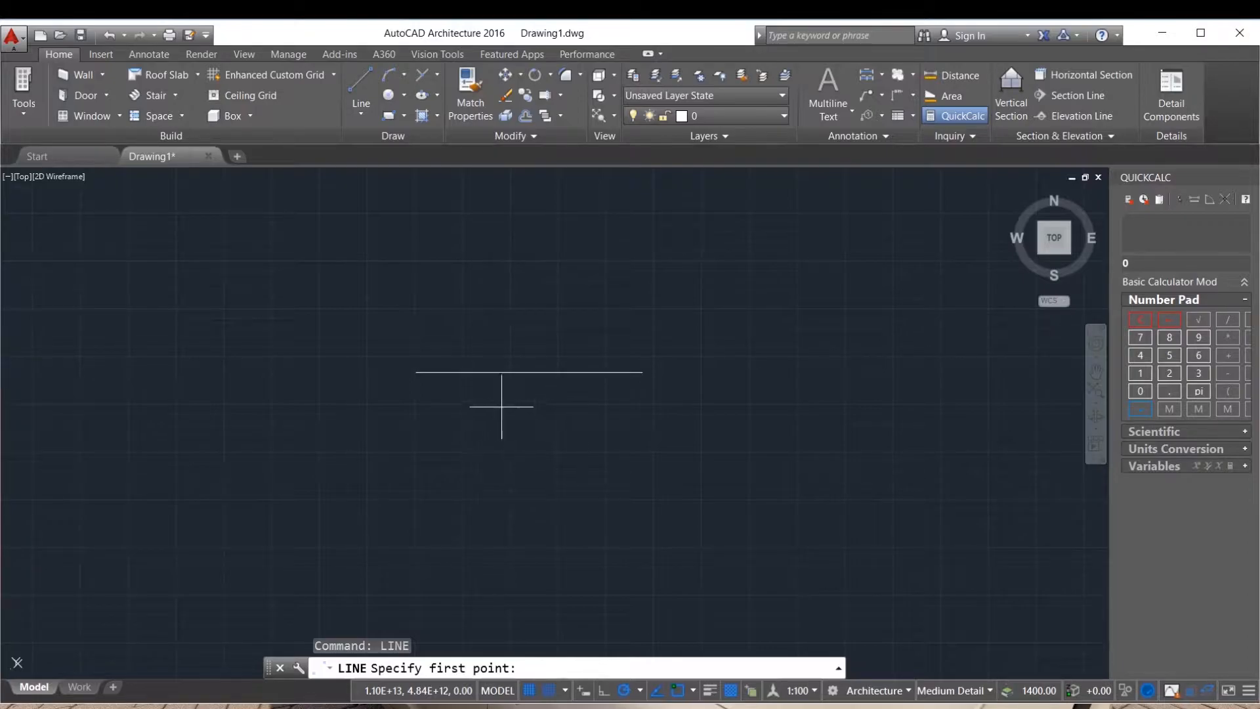
key(Escape)
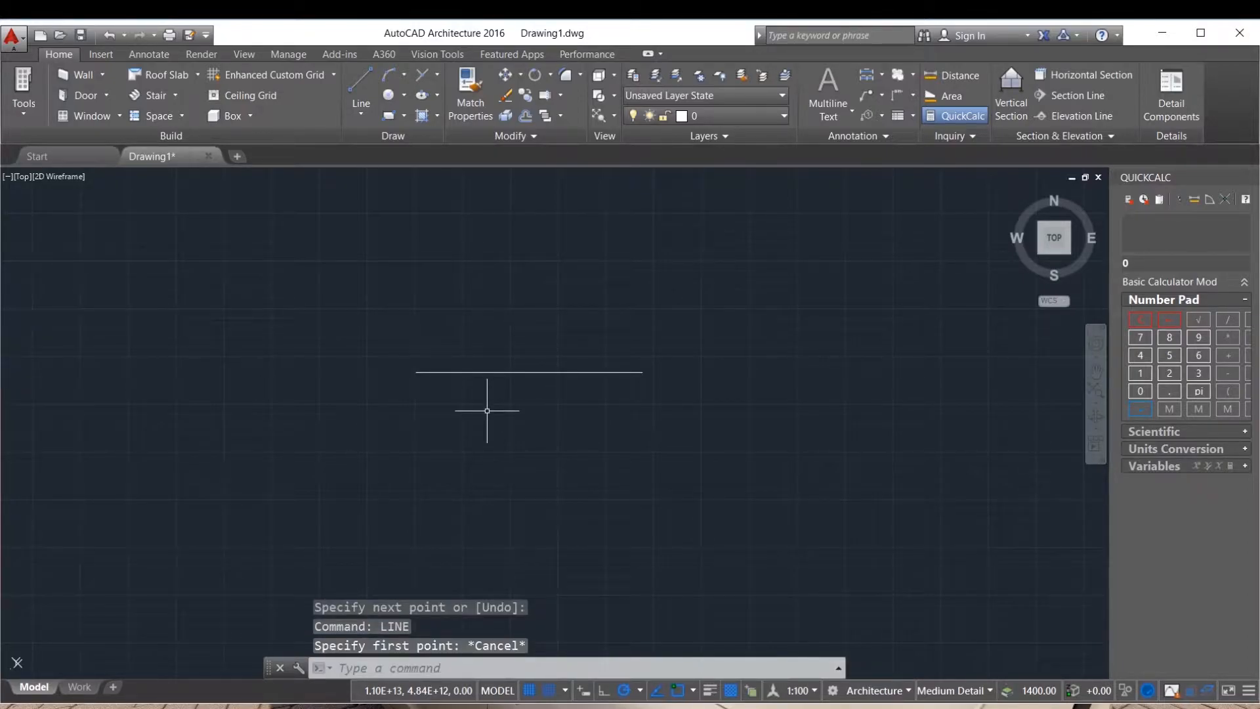
Step: Draw a second horizontal line of similar length a short distance below the first one
text(L)
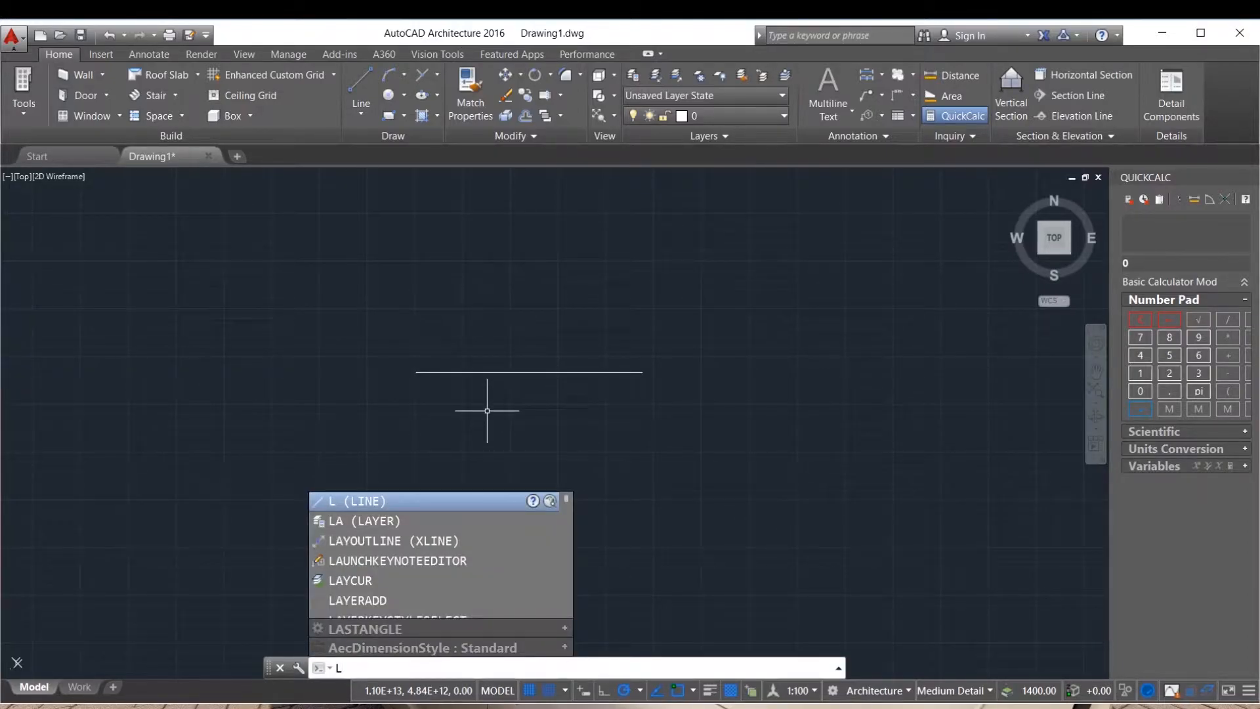
key(Return)
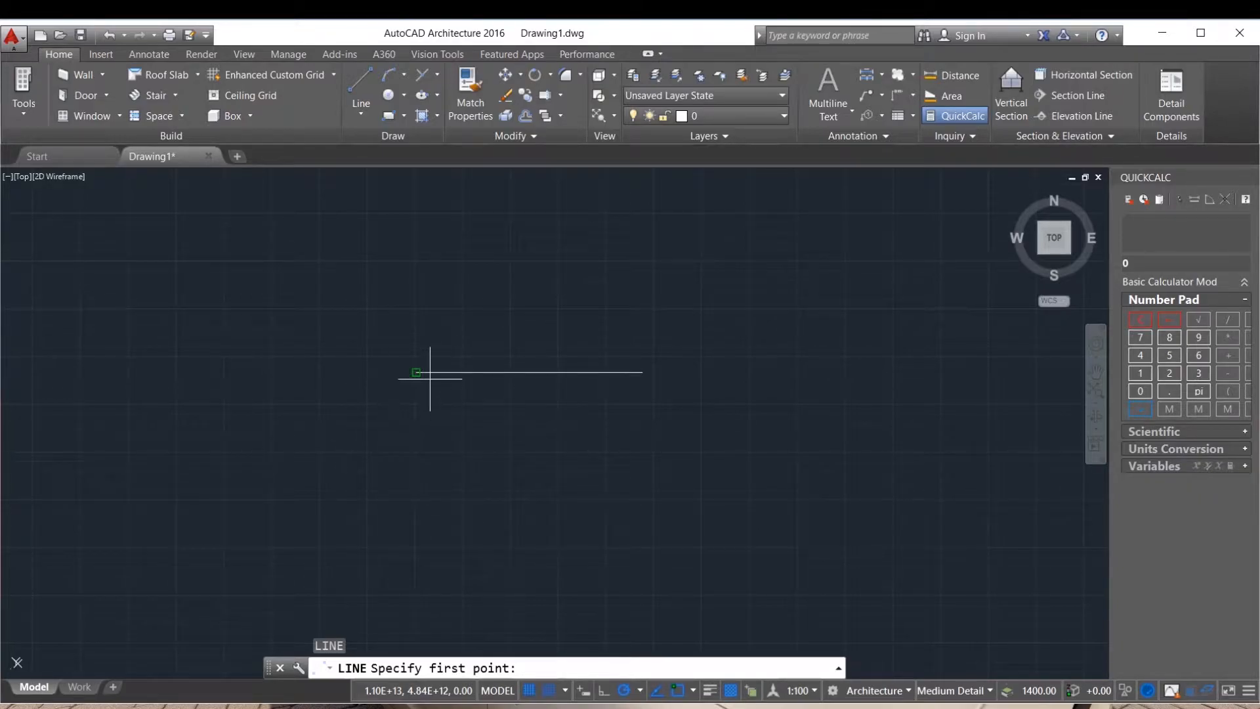
click(415, 451)
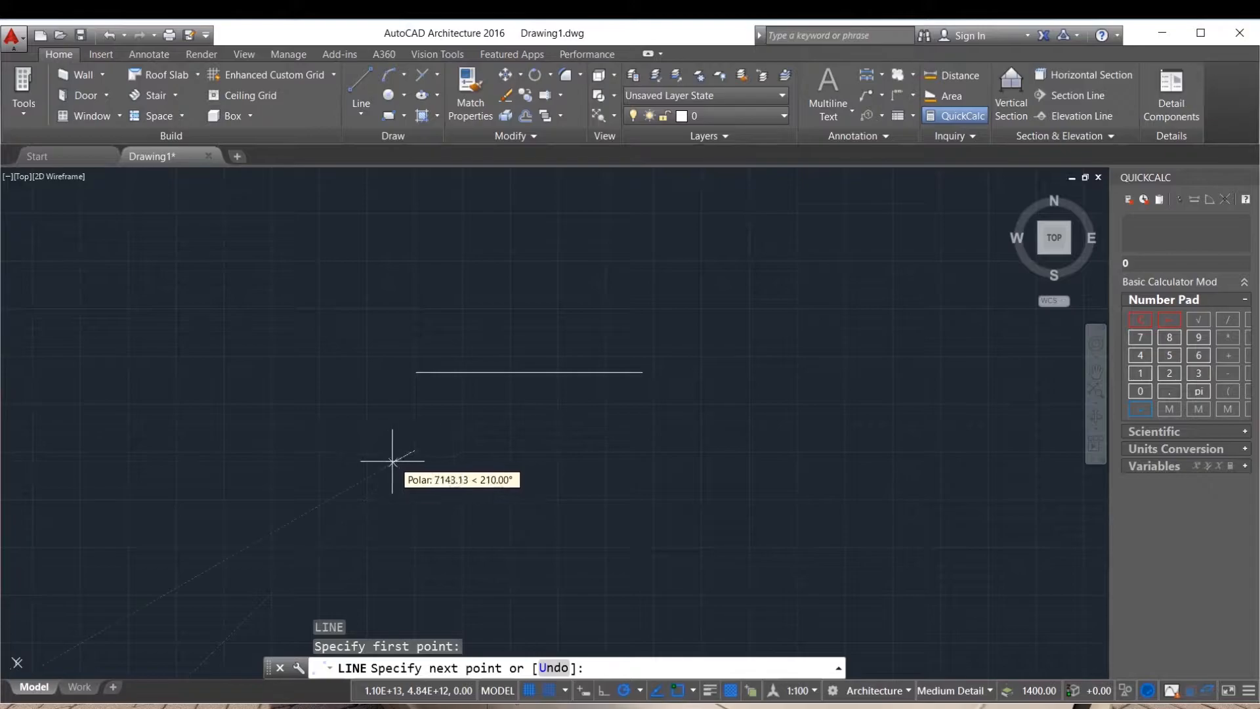
click(633, 451)
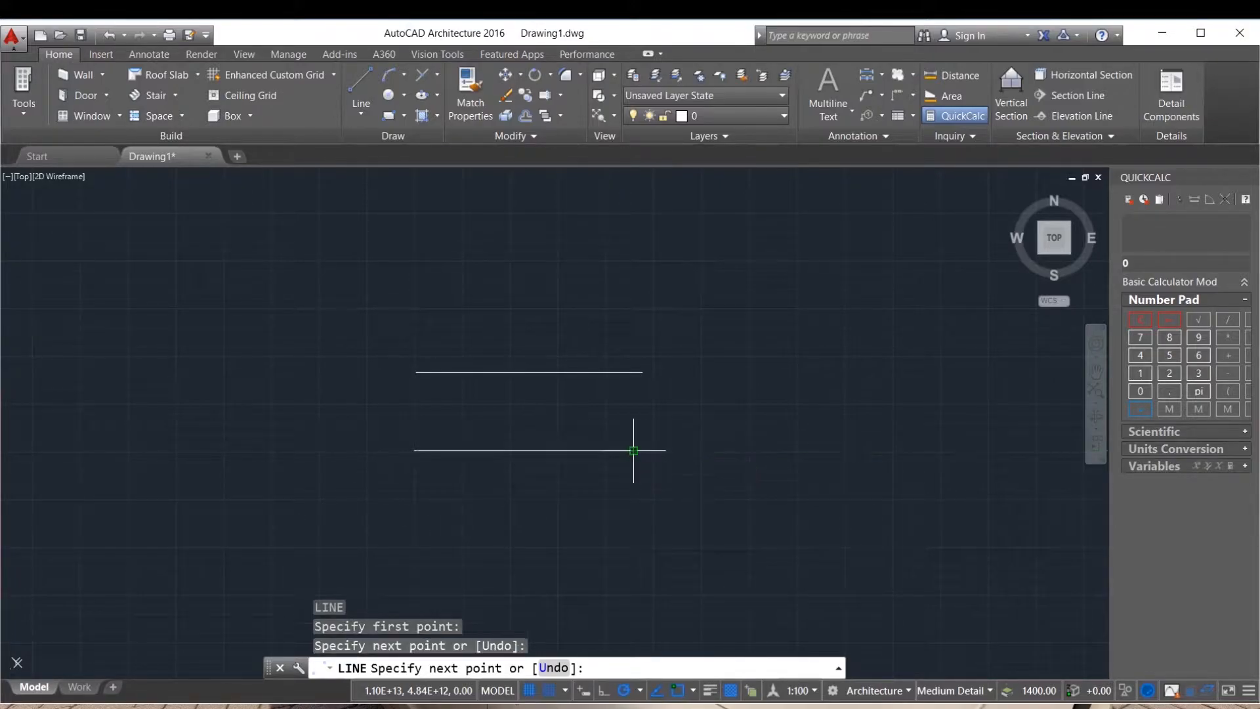
key(Return)
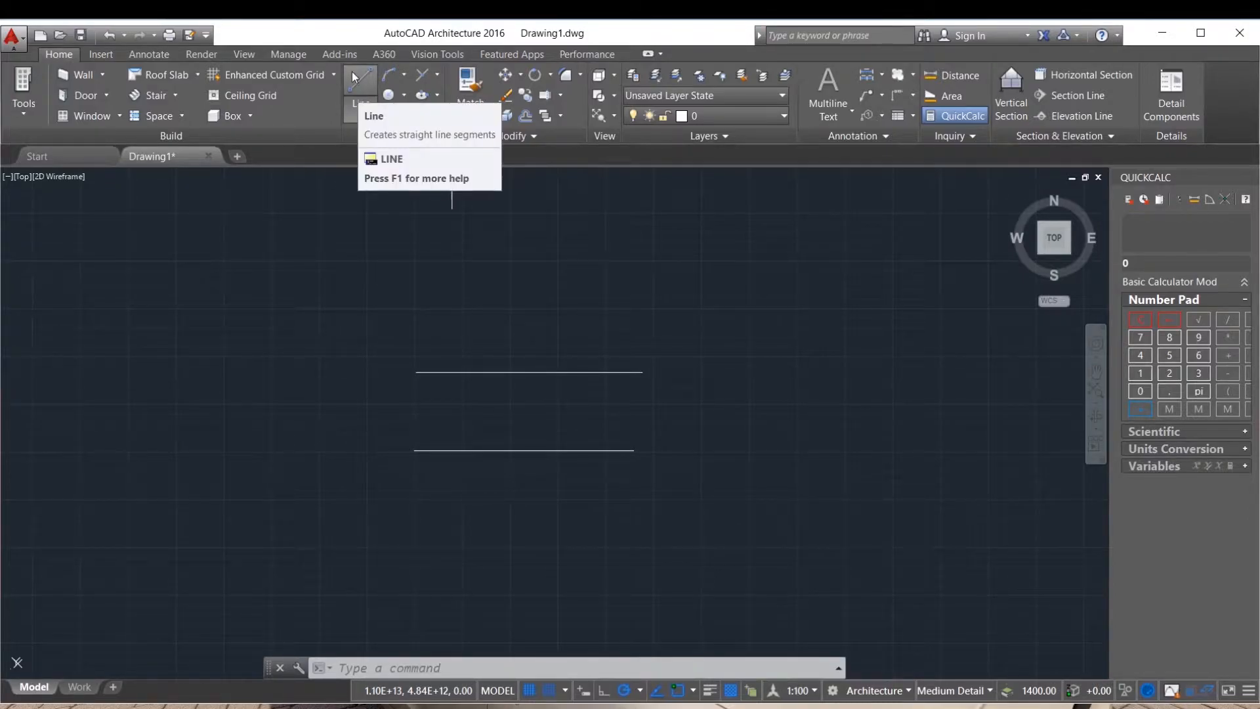
Step: Draw a downward-pointing triangle beside the two lines, undoing the picked third side and finishing it with the Close option
click(360, 92)
scroll(247, 369, down, 2)
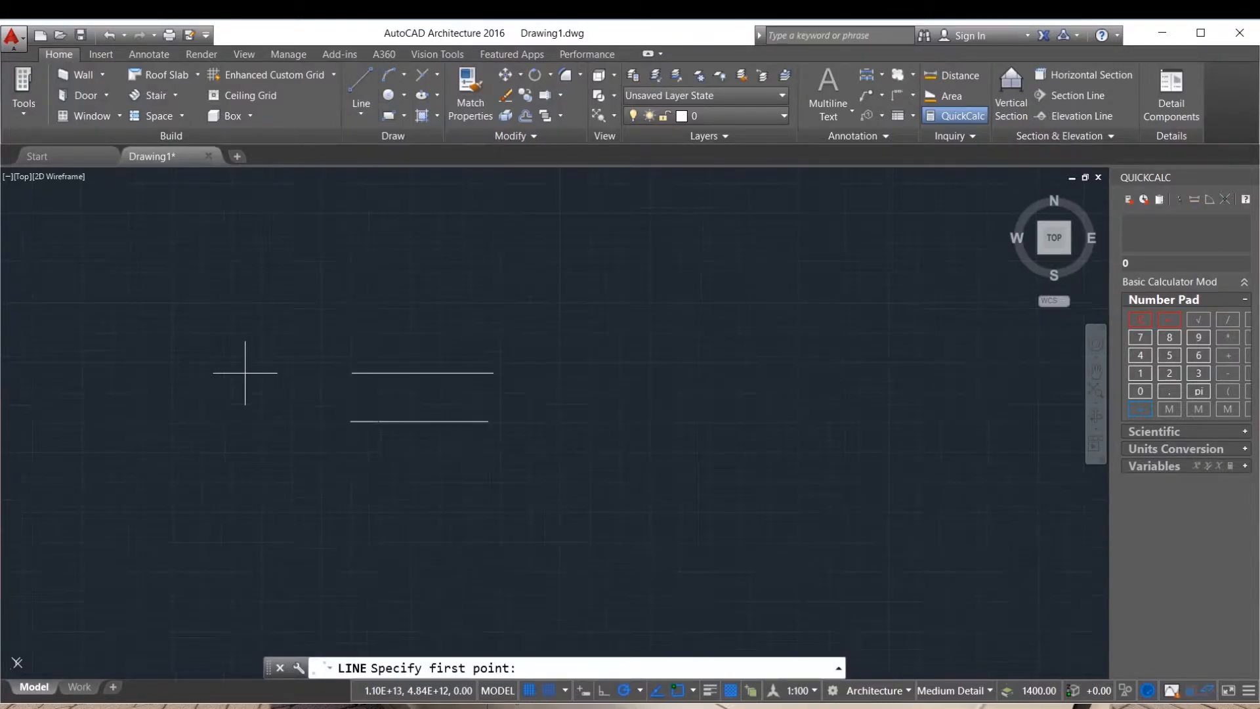
click(505, 313)
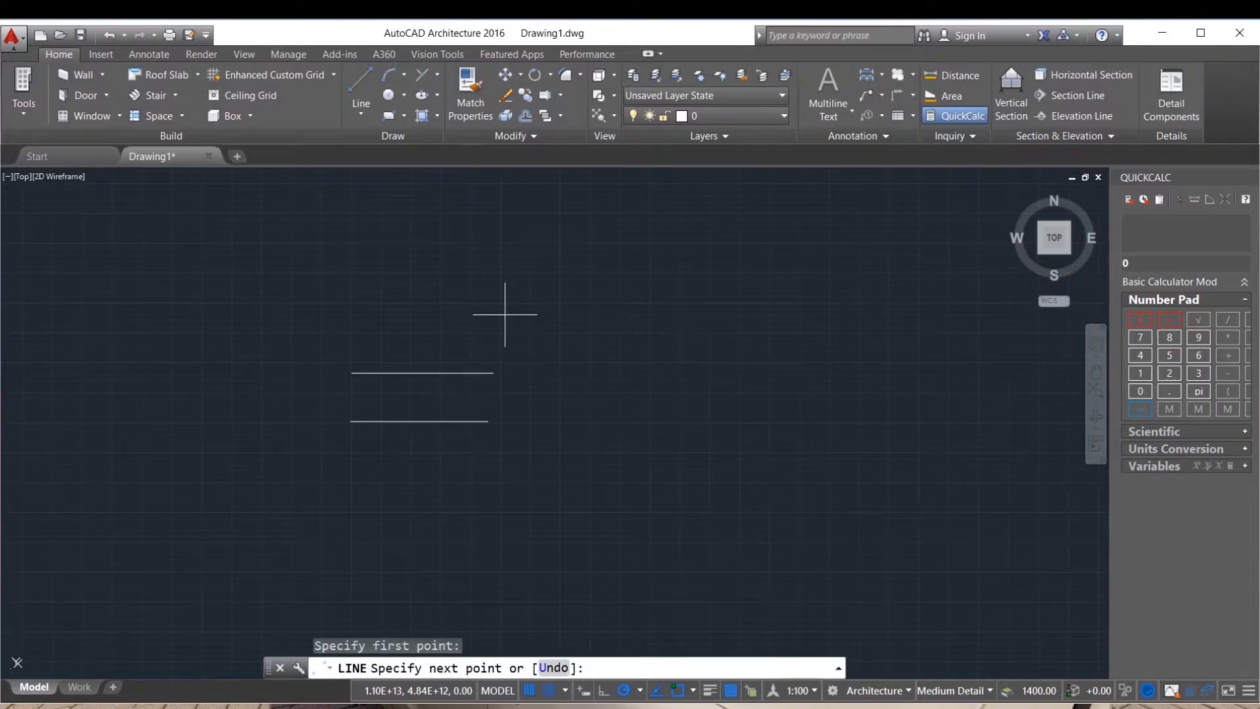
click(631, 314)
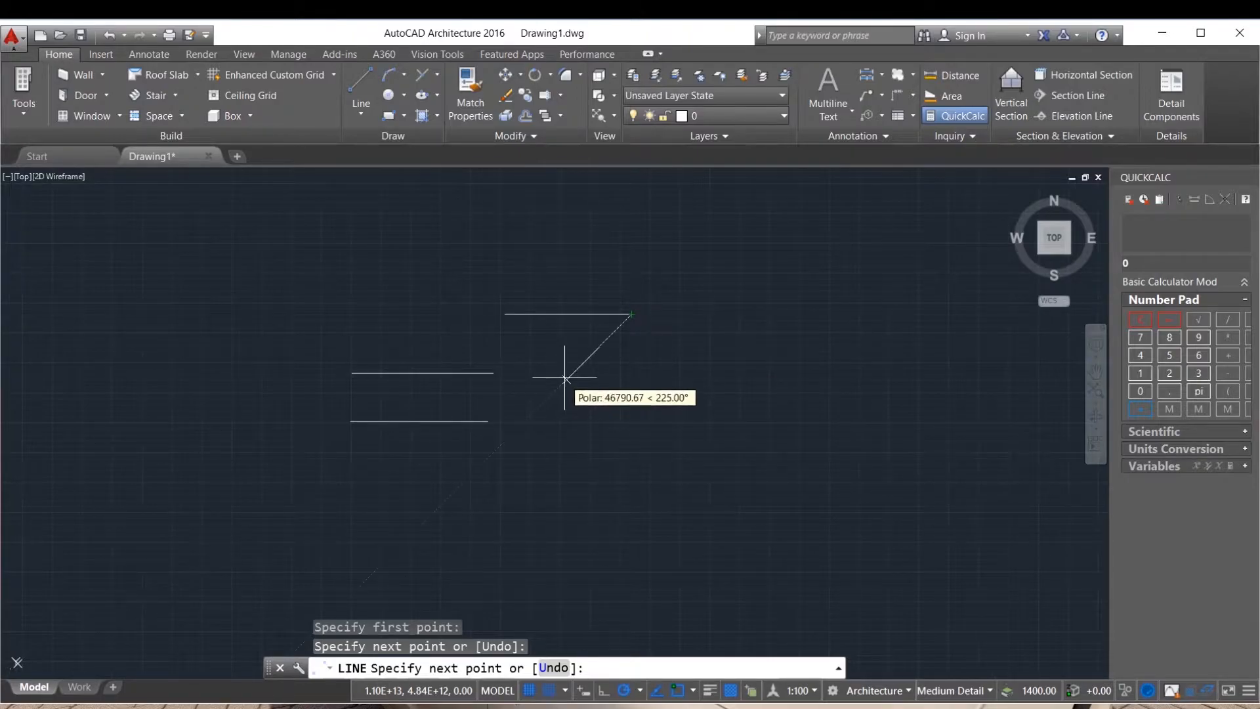
click(554, 408)
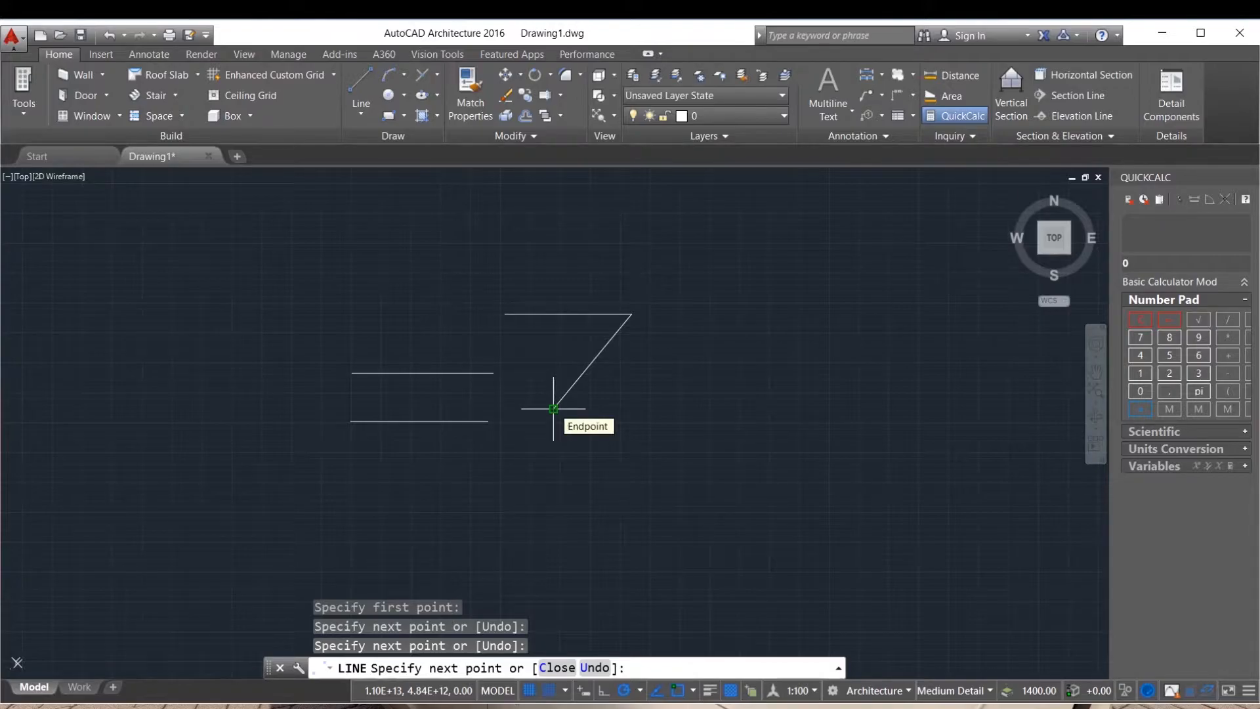
click(505, 314)
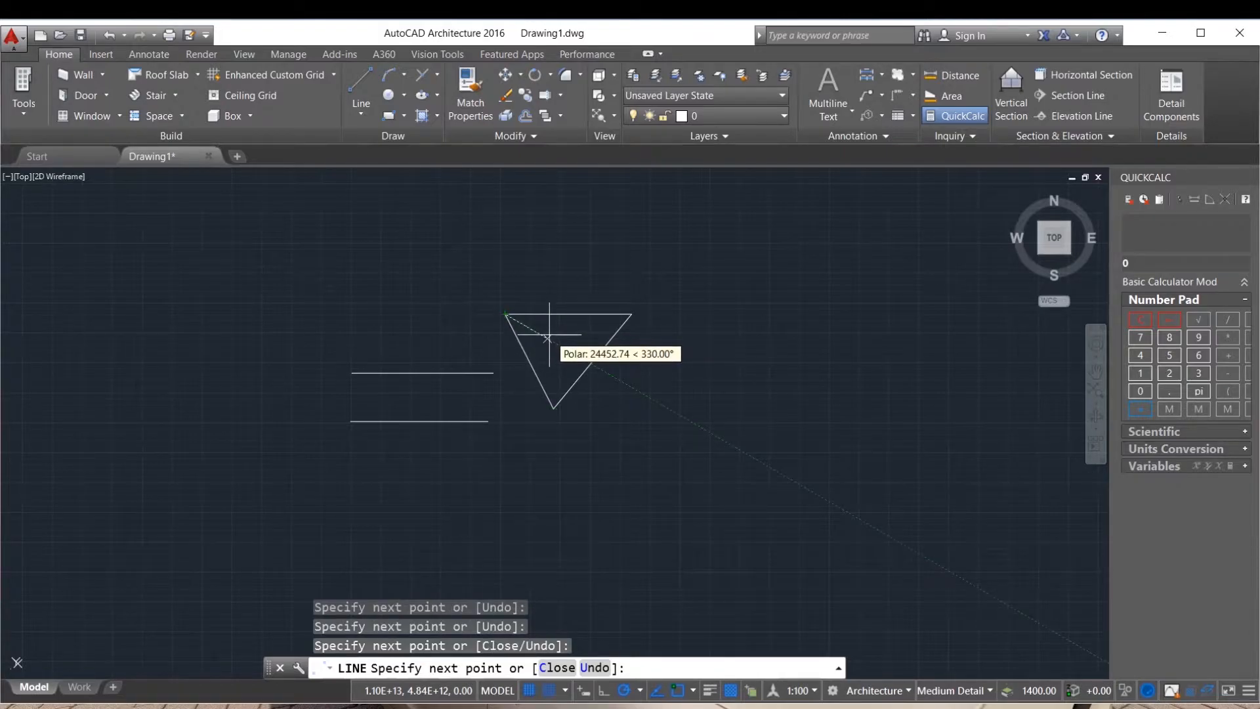
key(ctrl+z)
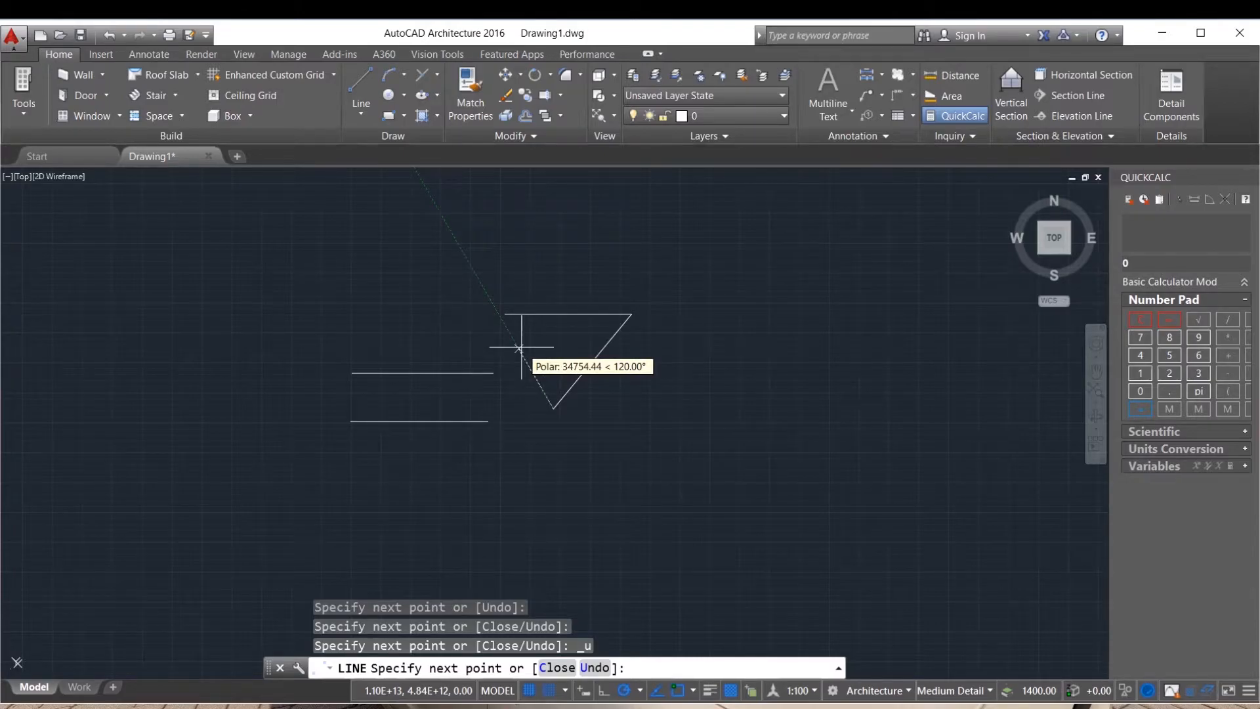
text(c)
key(Return)
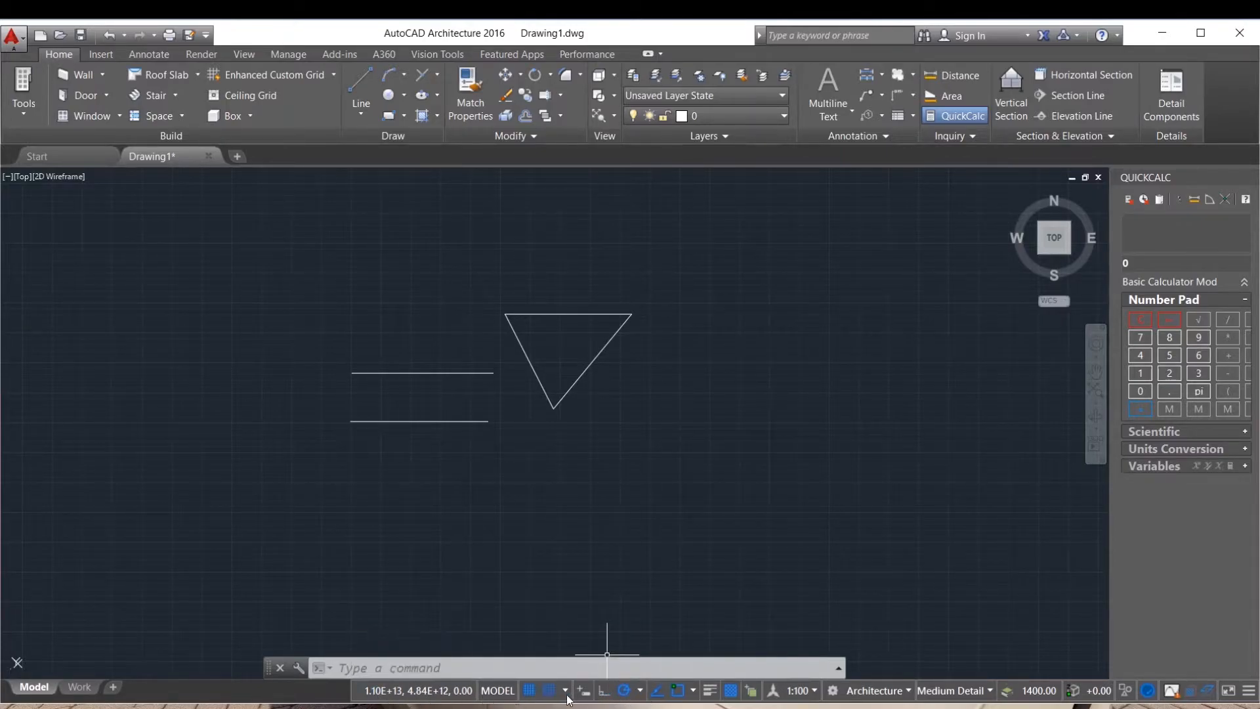
Step: Turn on Ortho mode and draw four connected line segments right of the triangle, running up, right, down and right
click(603, 691)
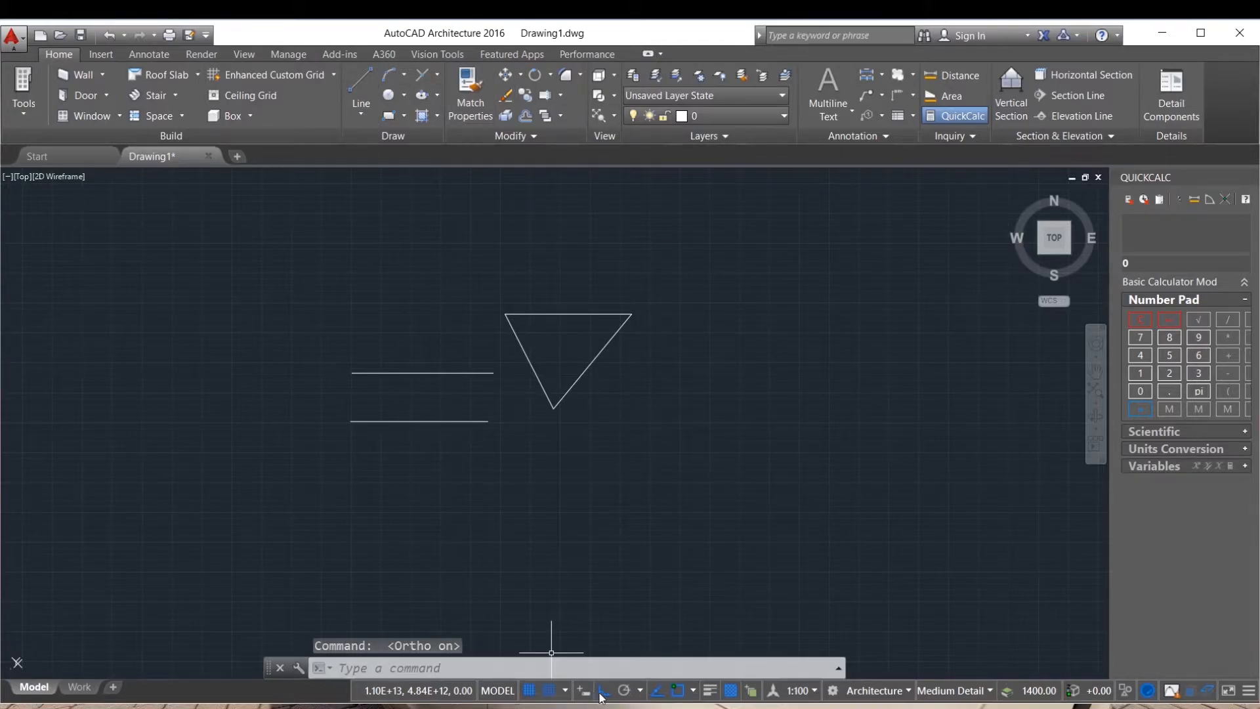
click(362, 87)
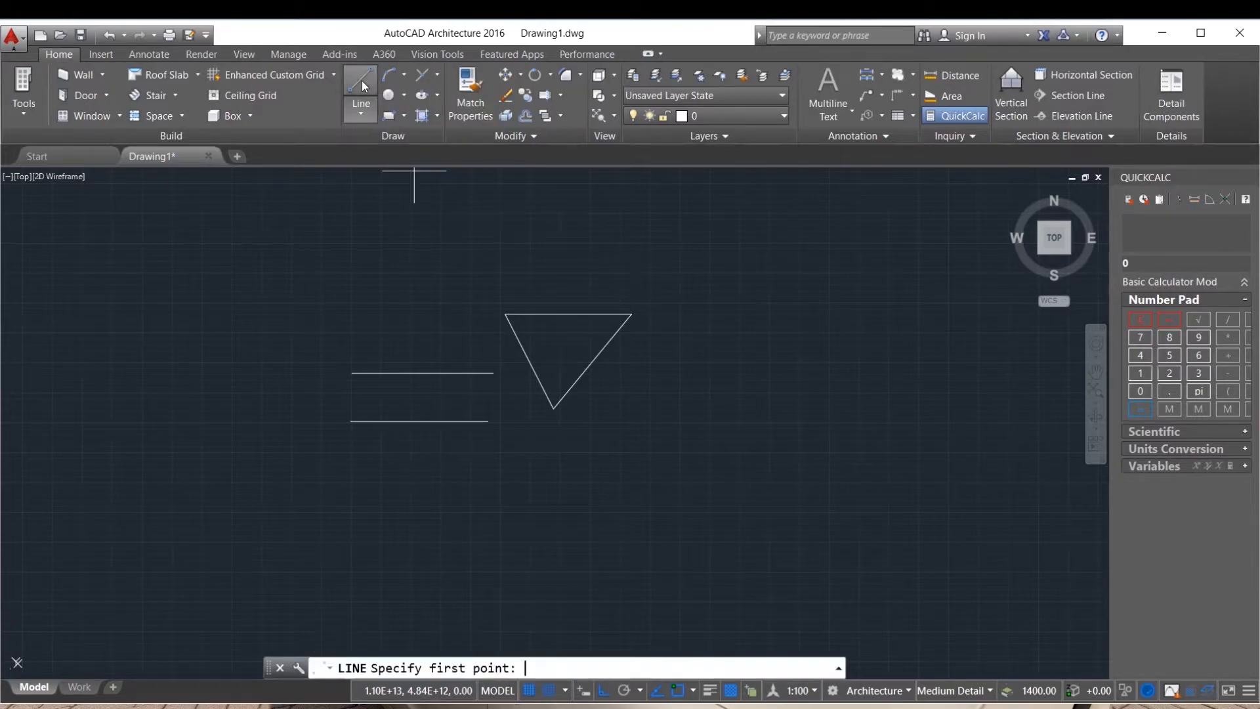
click(709, 524)
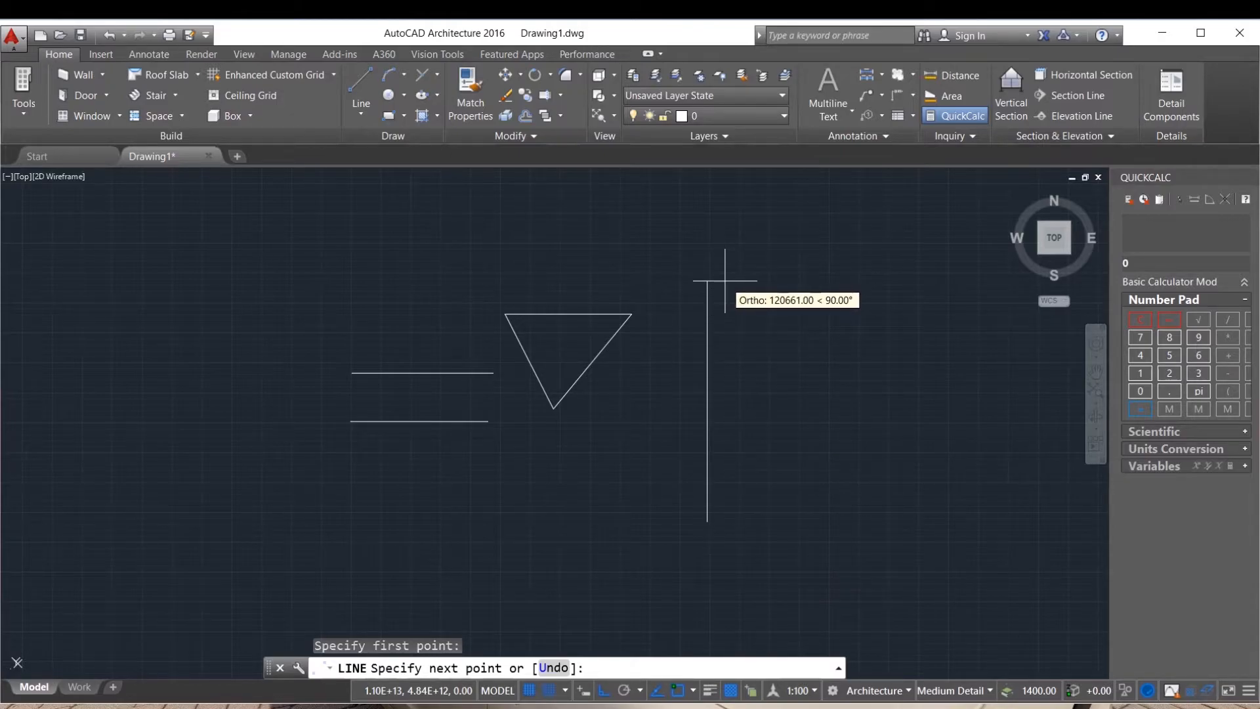
click(755, 352)
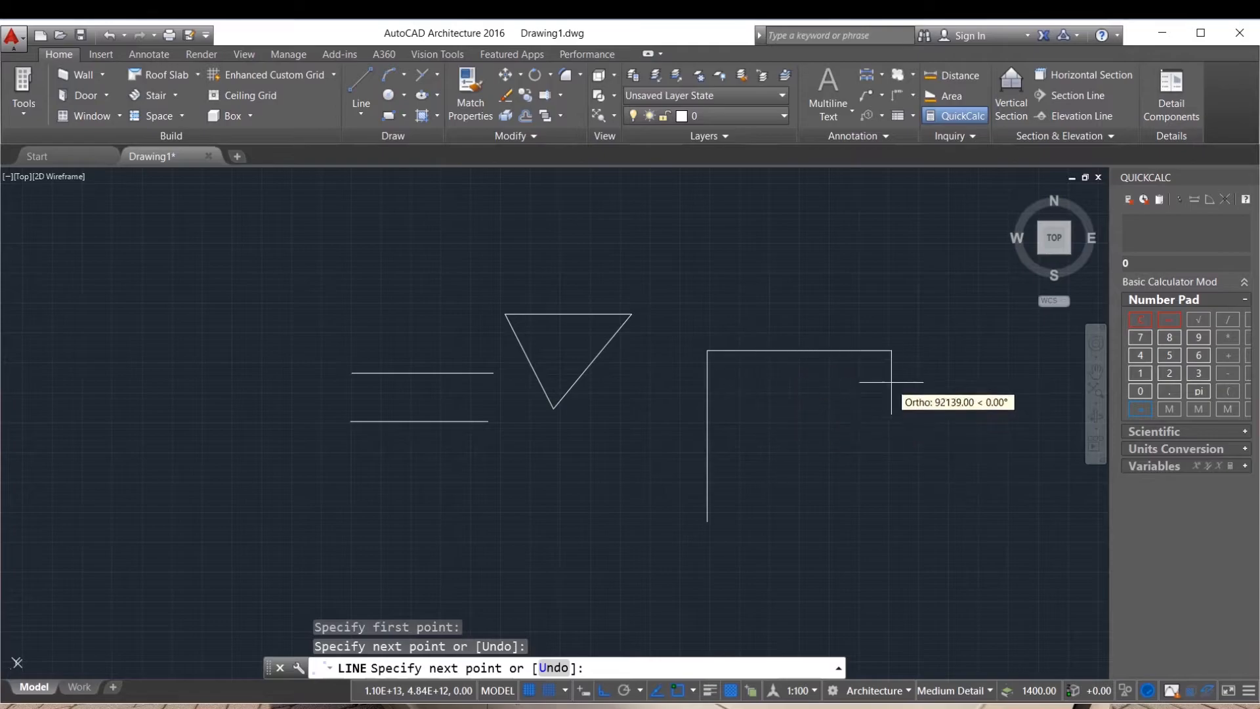
click(876, 426)
click(867, 503)
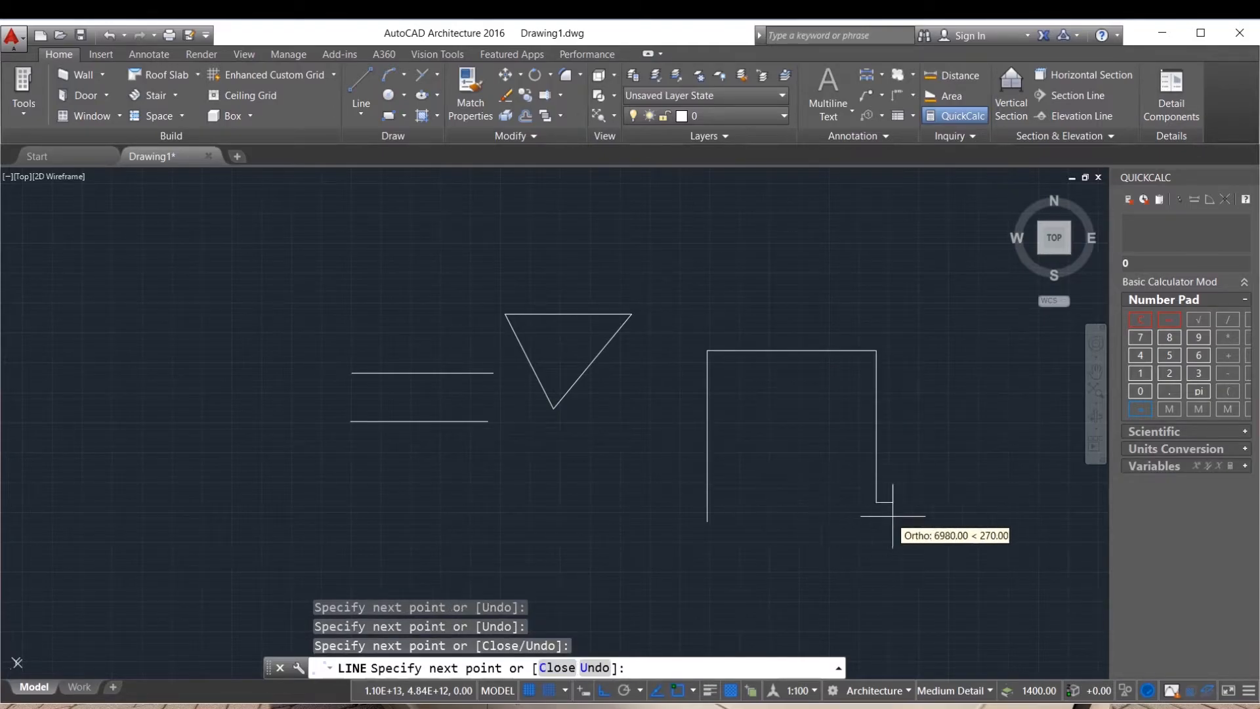
click(1001, 516)
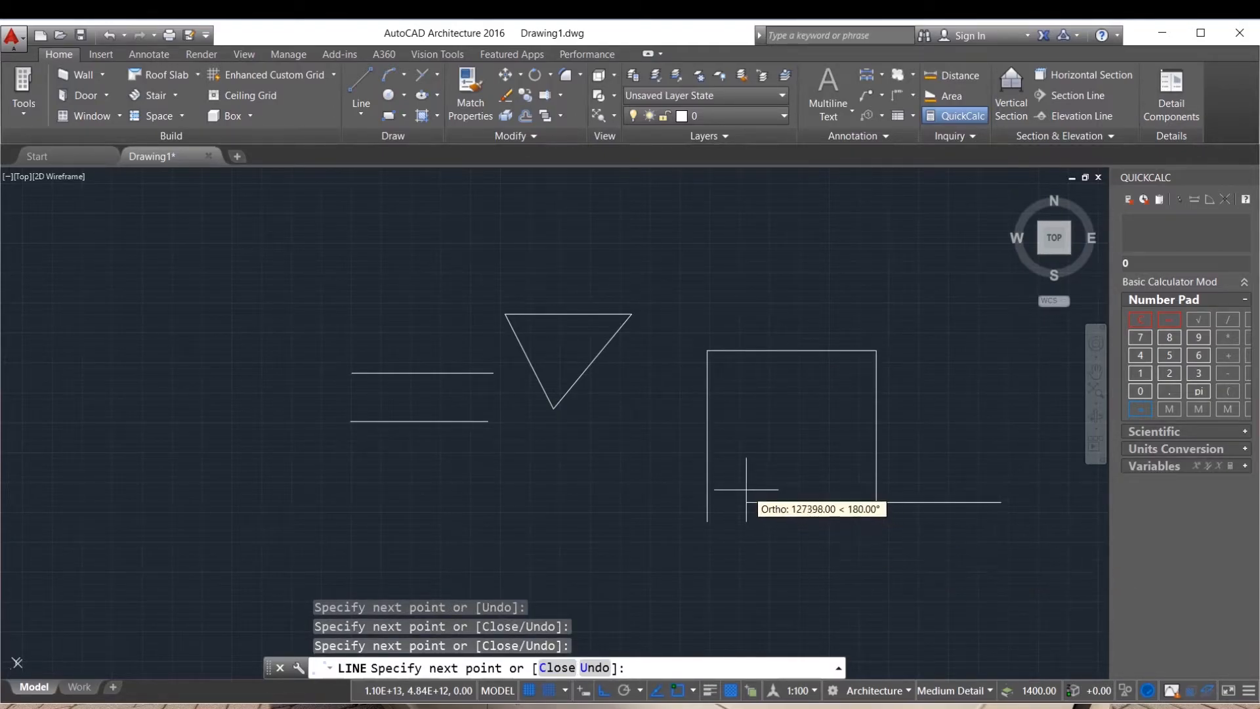
key(Return)
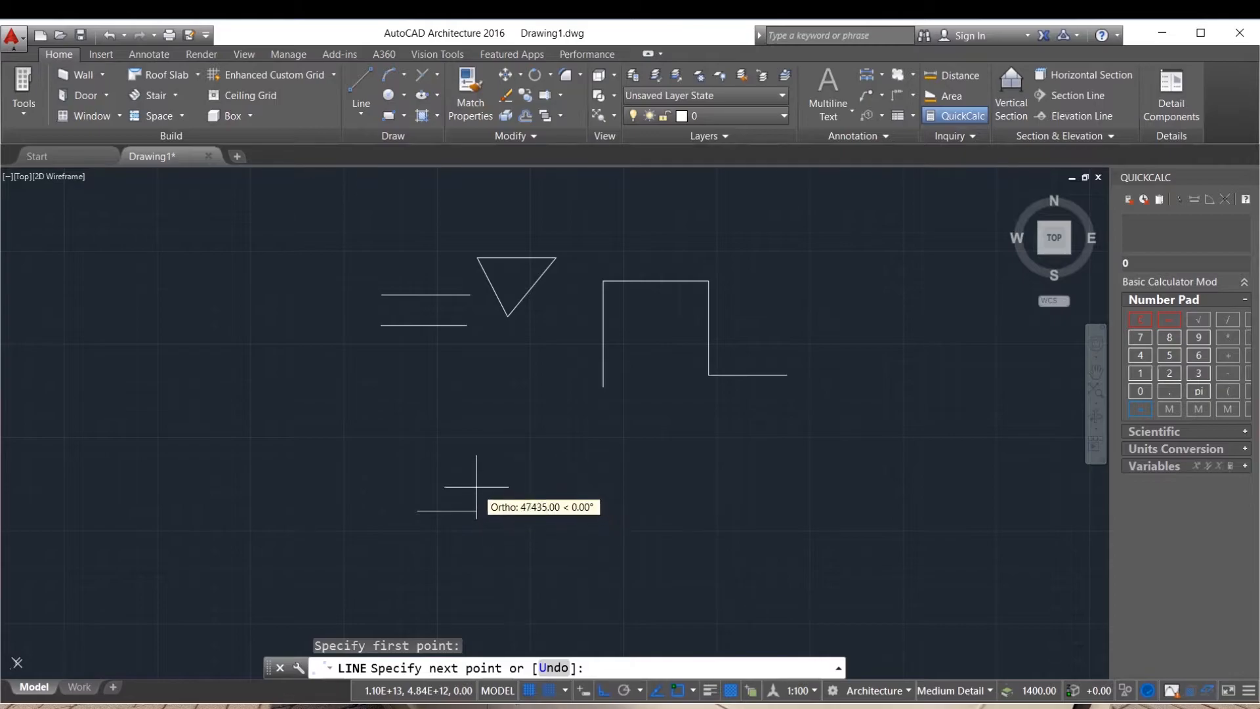
Step: Cancel the started line and draw a horizontal line with an exact length of 3000 below the existing shapes
key(Escape)
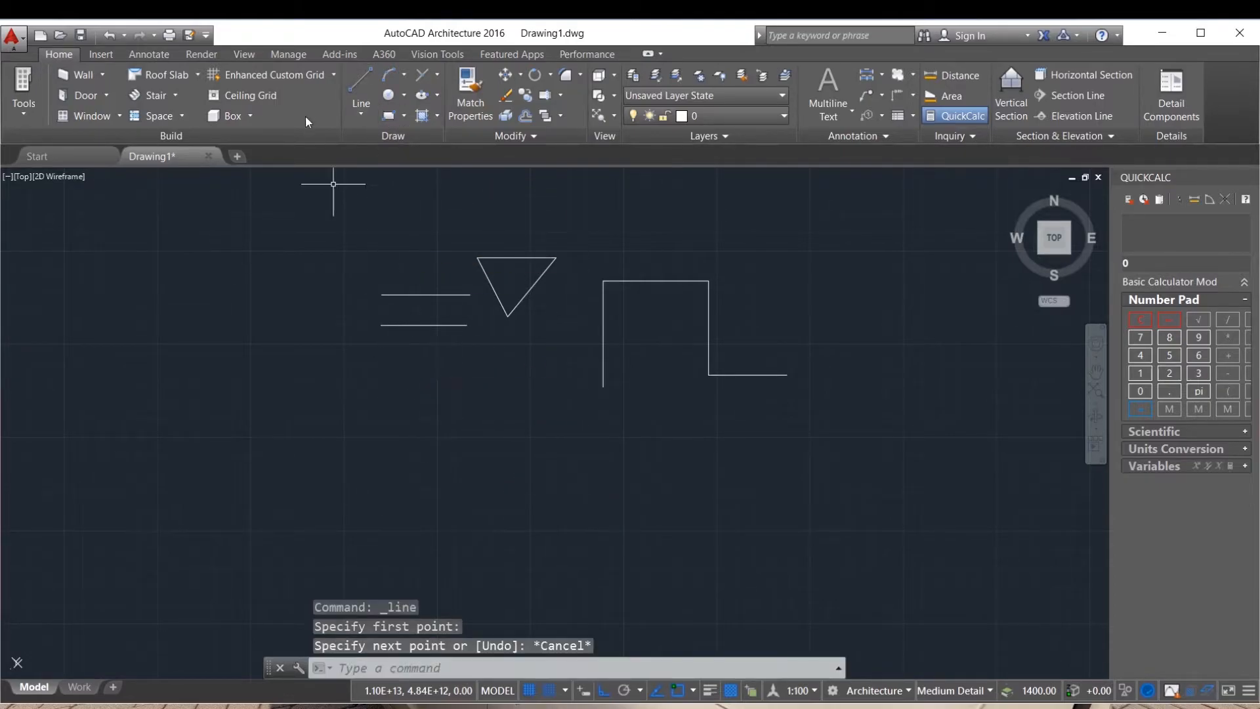
click(347, 83)
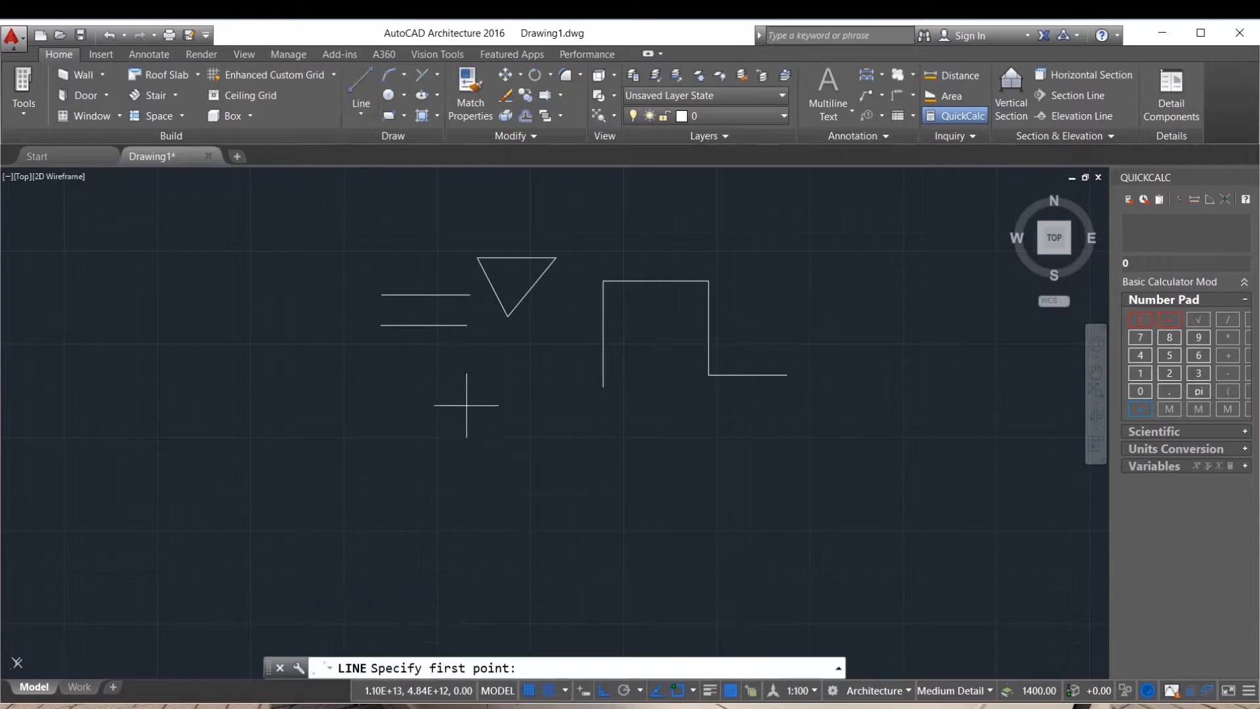
click(437, 501)
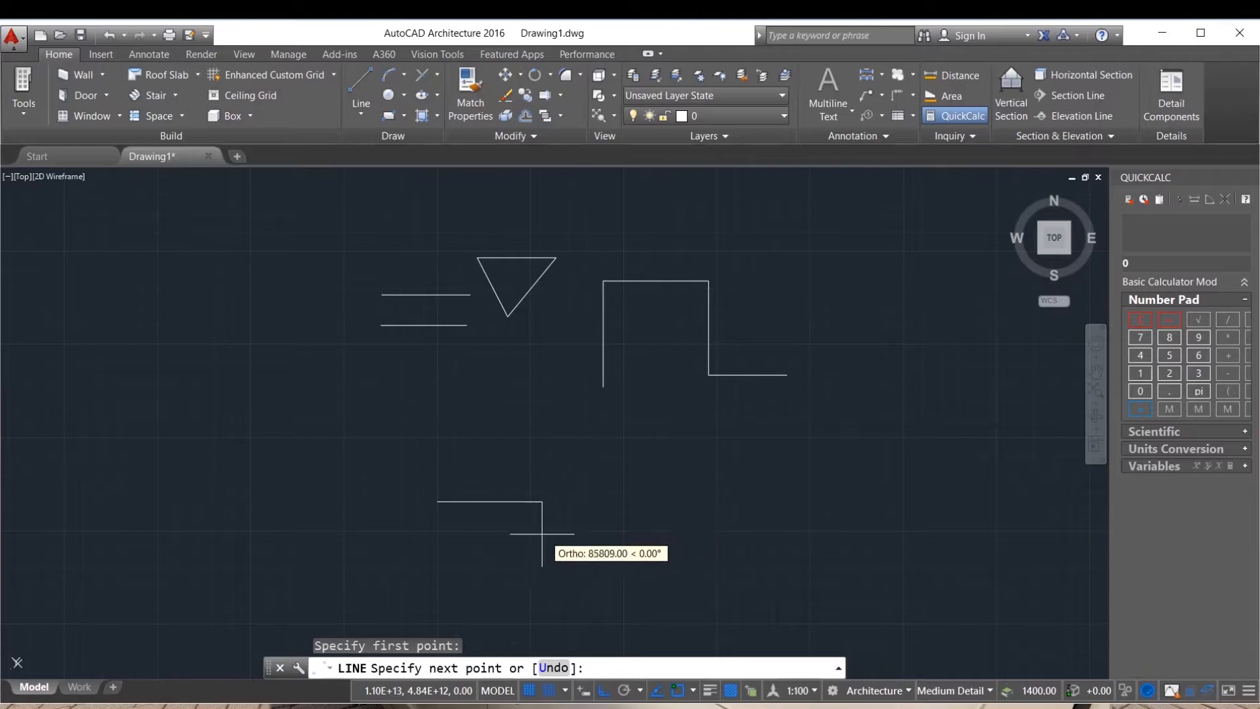
click(670, 501)
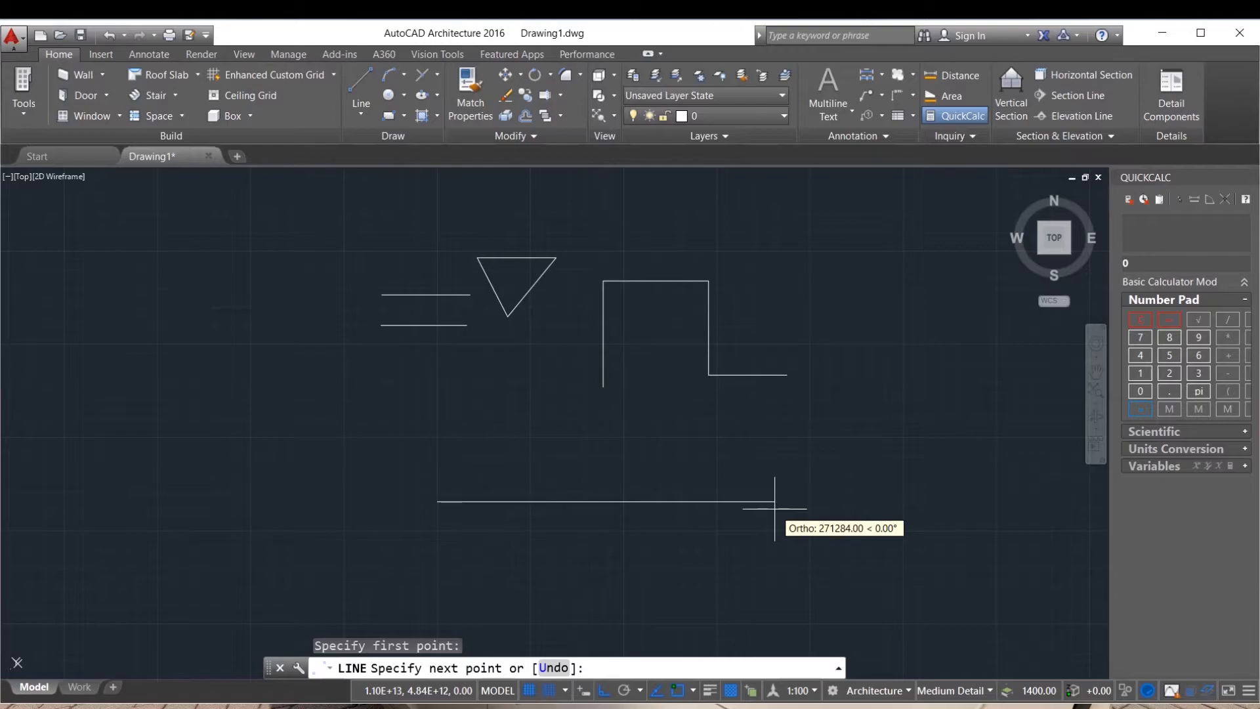
text(3000)
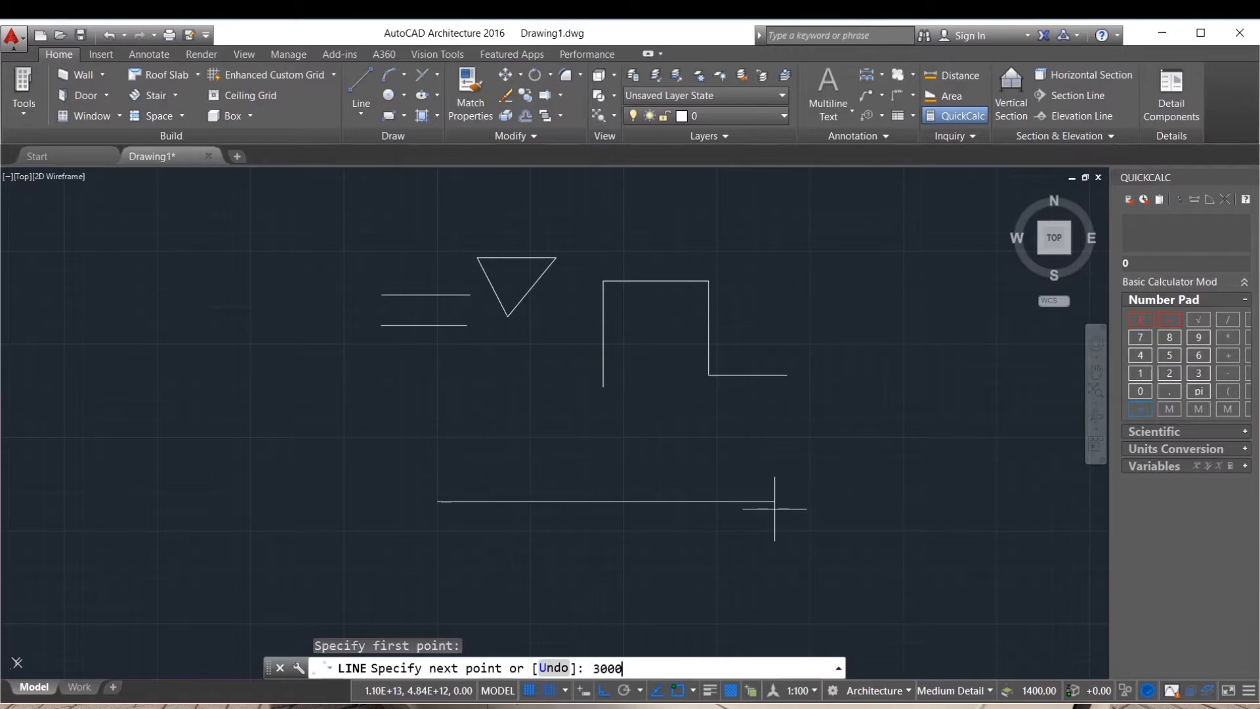
key(Return)
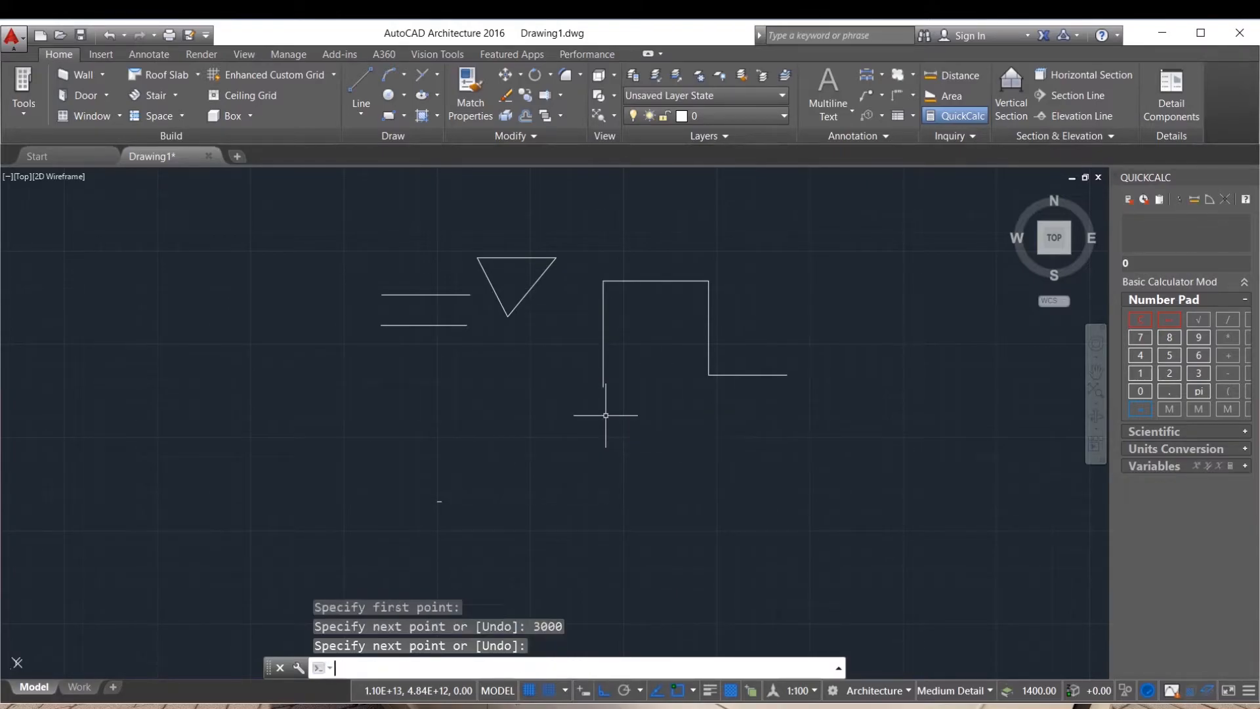
Step: Inspect the short 3000-long line up close and return to a view of all the drawn shapes
key(Return)
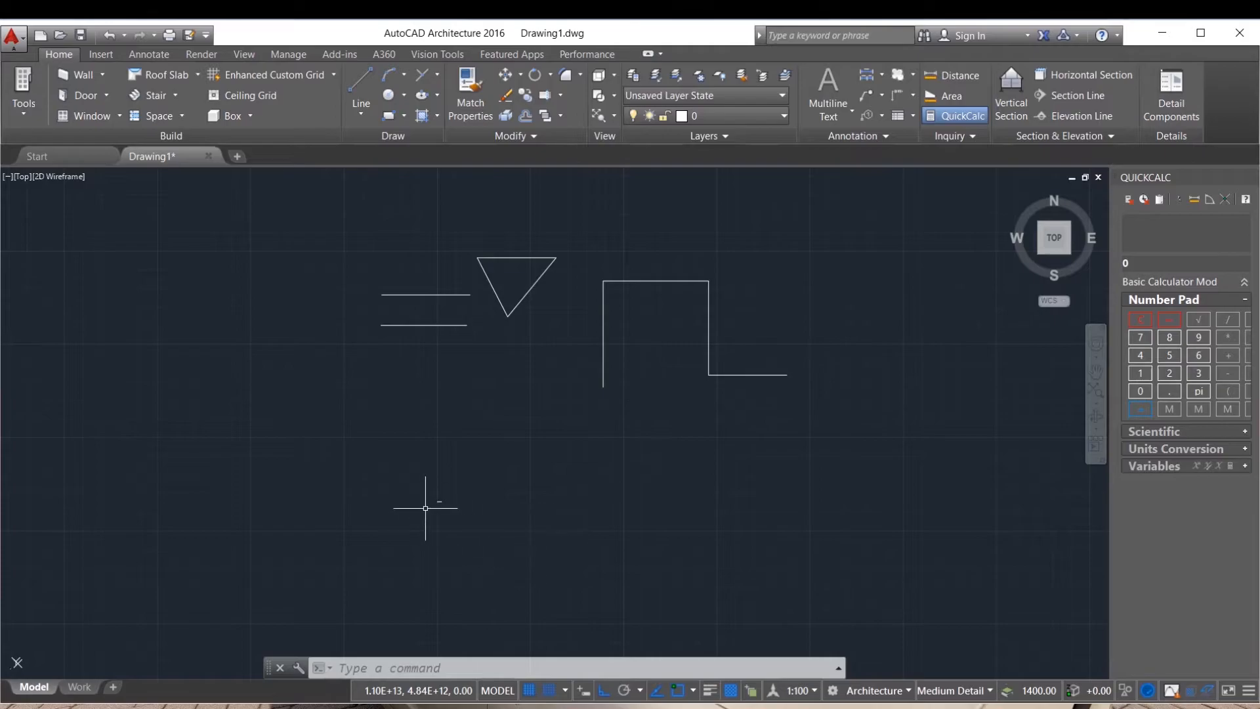
scroll(419, 510, up, 5)
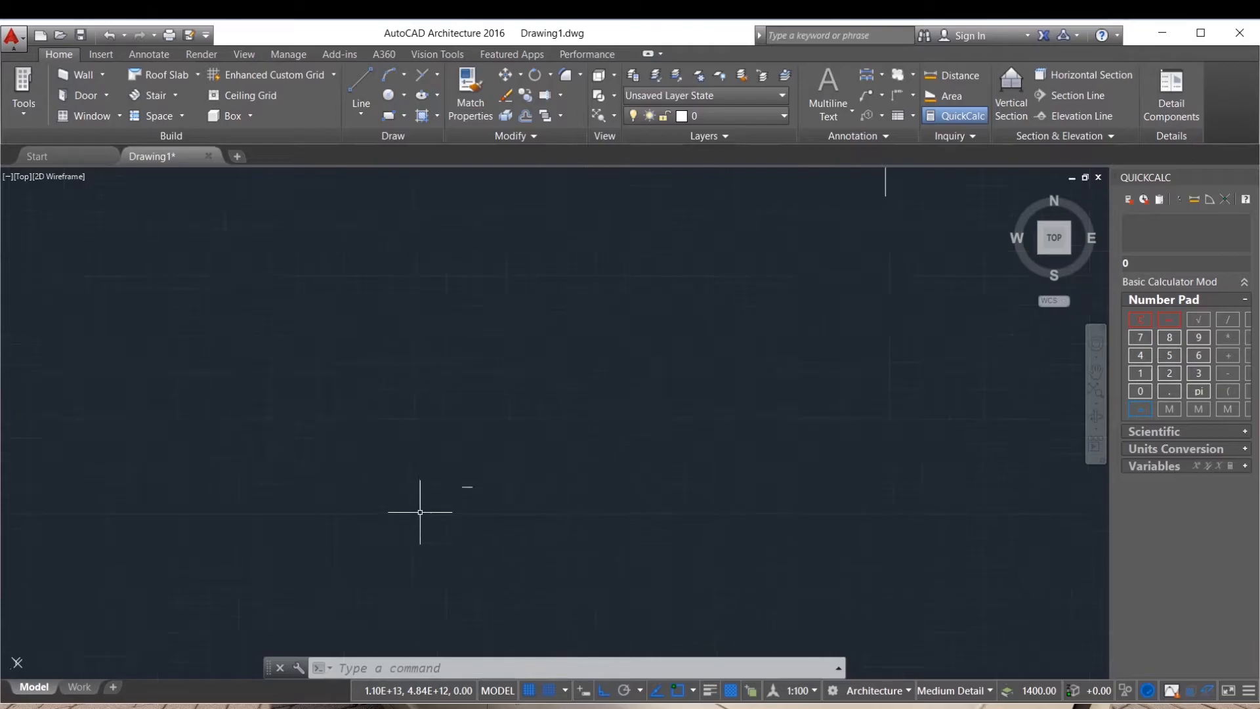
scroll(527, 431, down, 5)
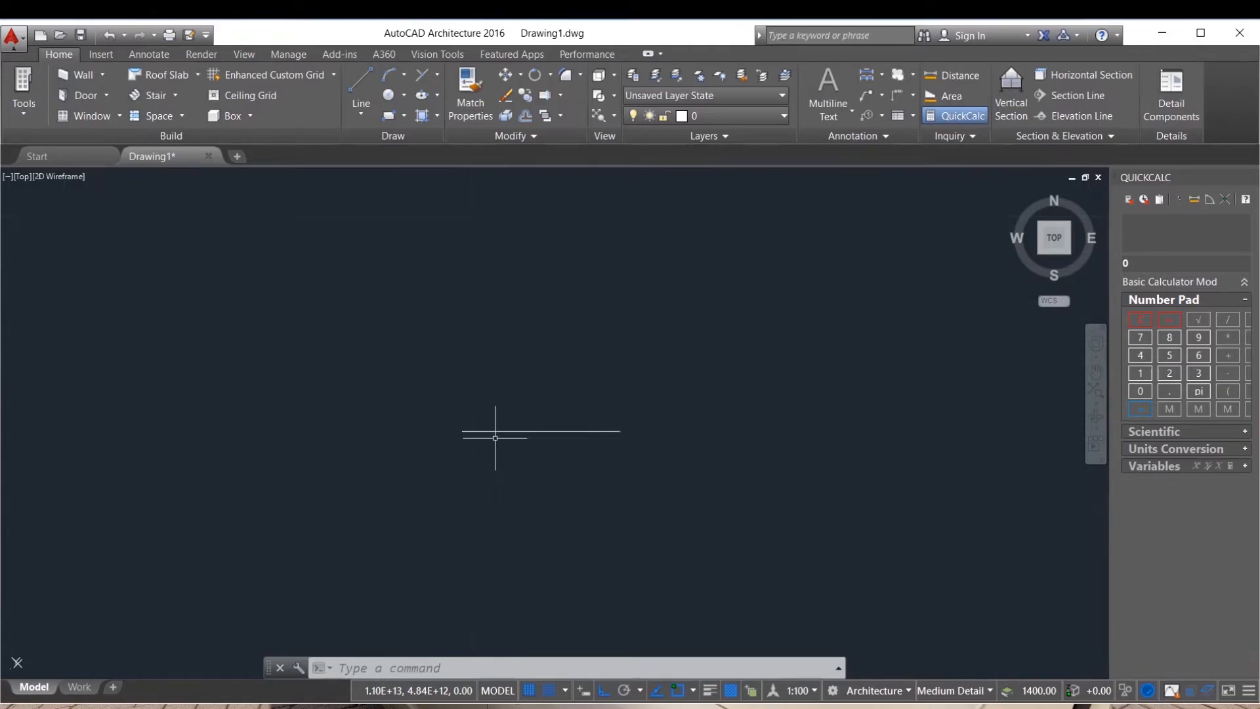
scroll(530, 482, down, 4)
scroll(523, 470, up, 1)
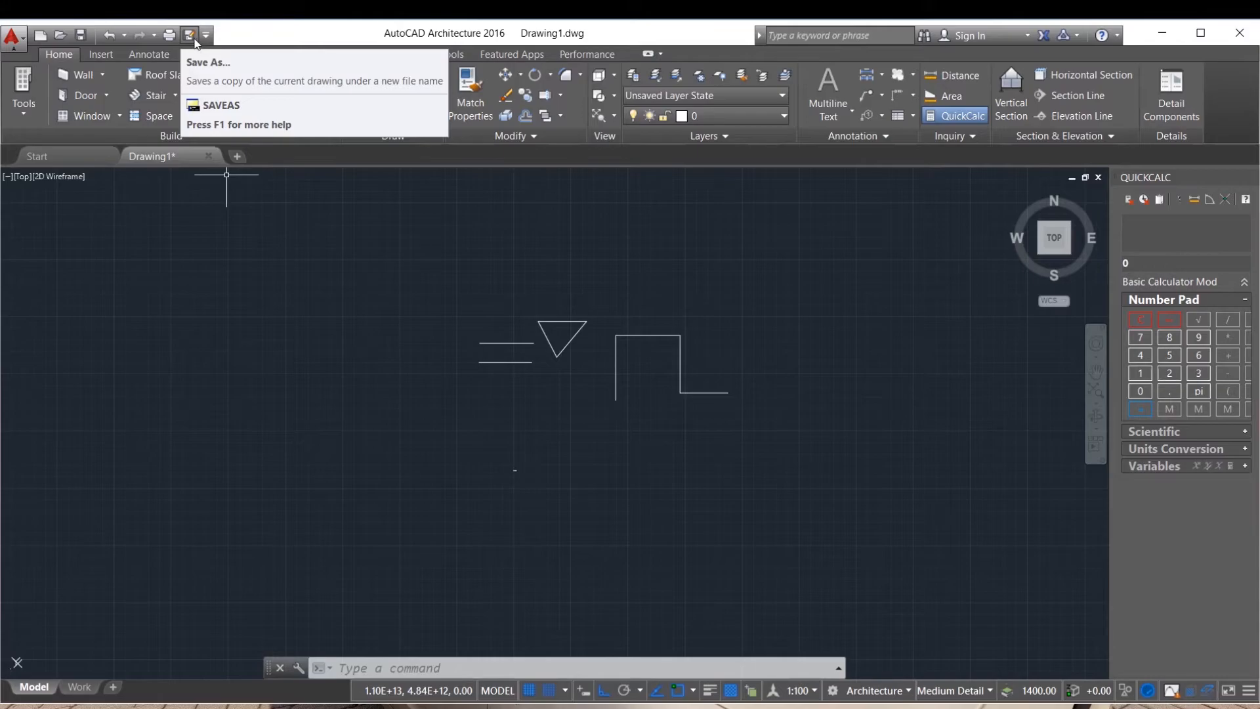
click(25, 39)
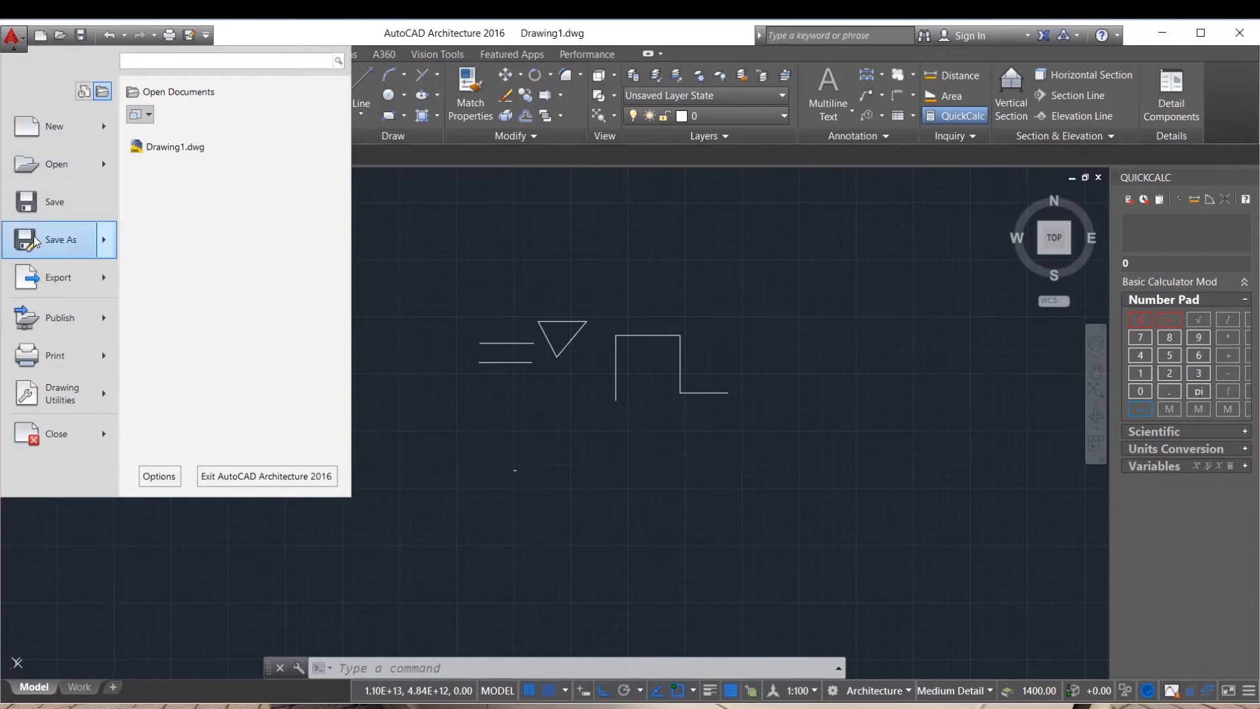
mouse_move(62, 247)
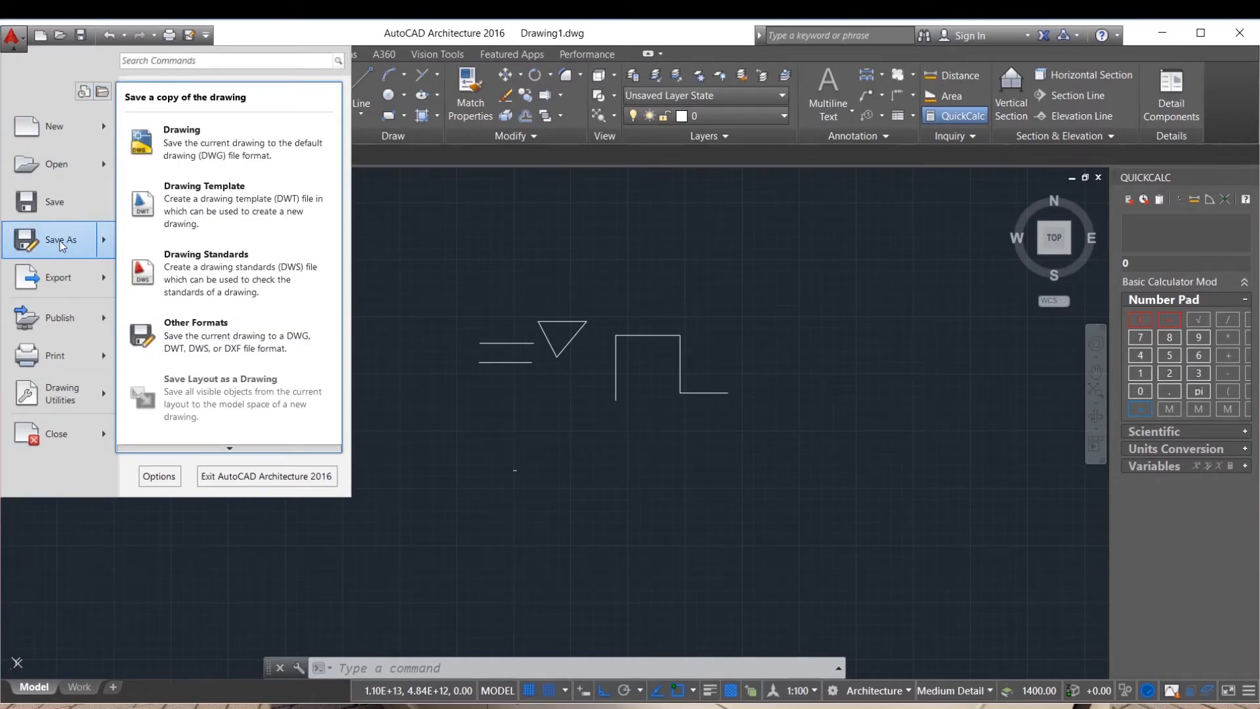
click(655, 37)
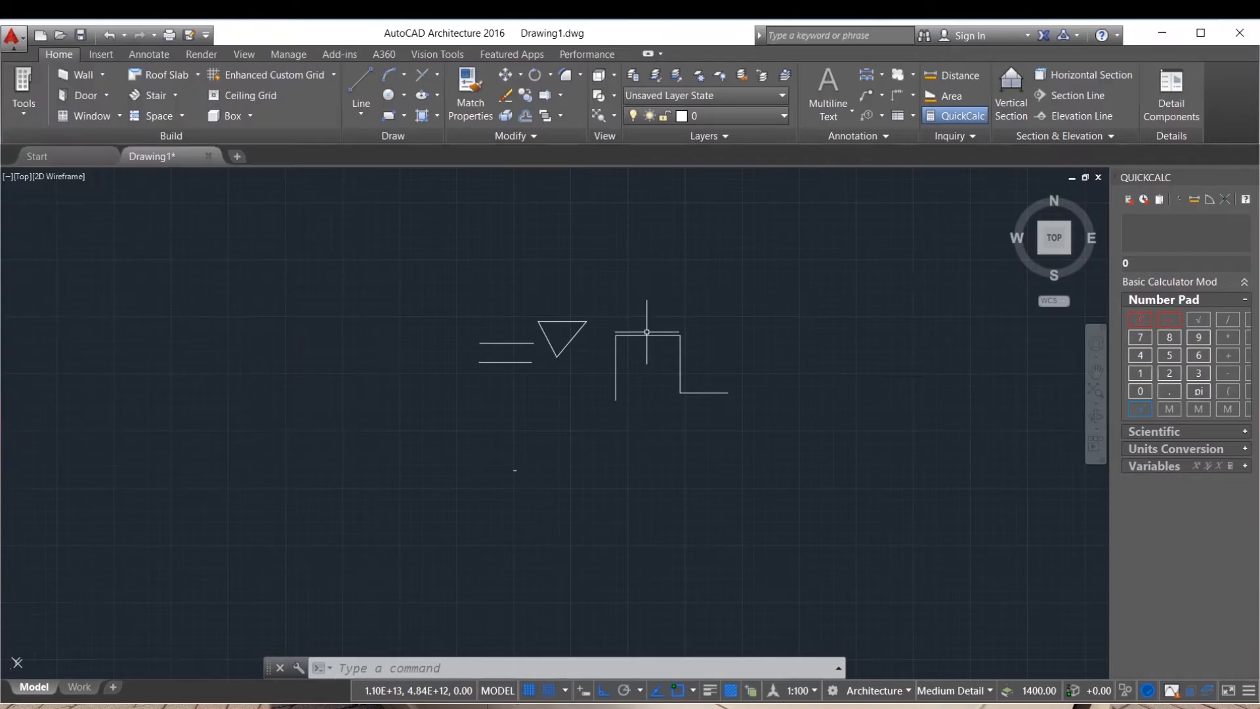
Step: Run the SAVEAS command, choose the Desktop as the save location and name the drawing file smart
text(saveas)
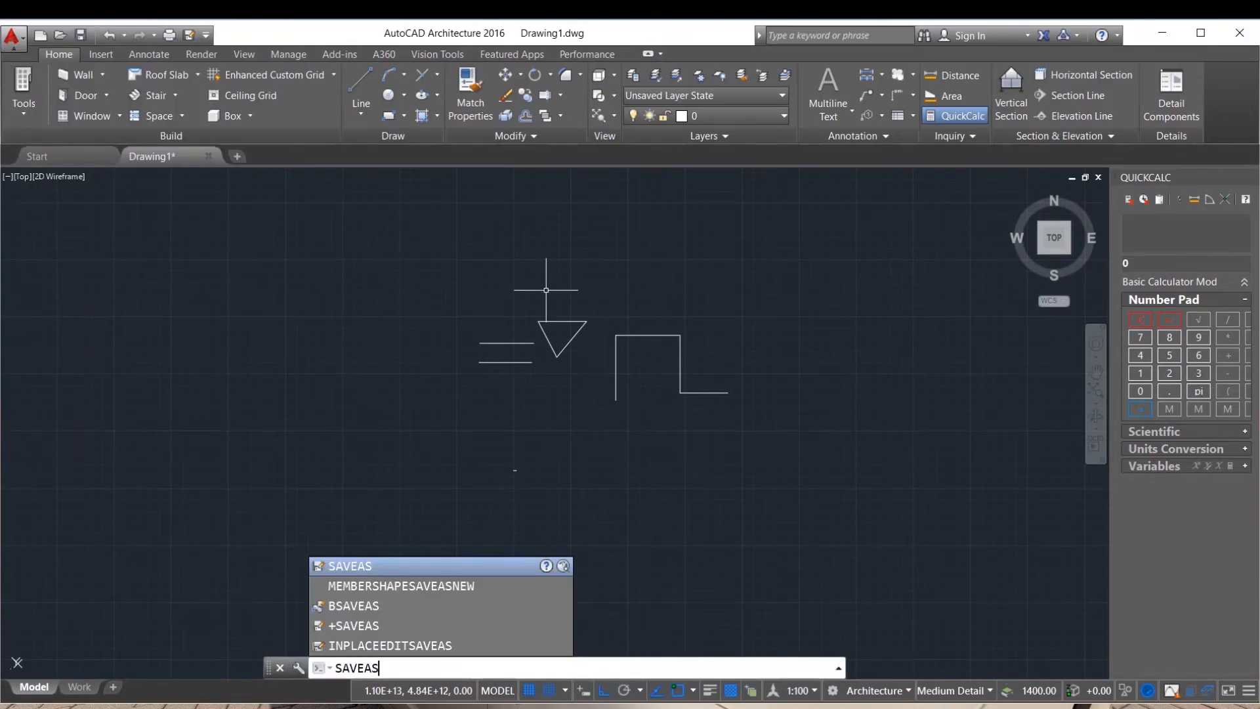
key(Return)
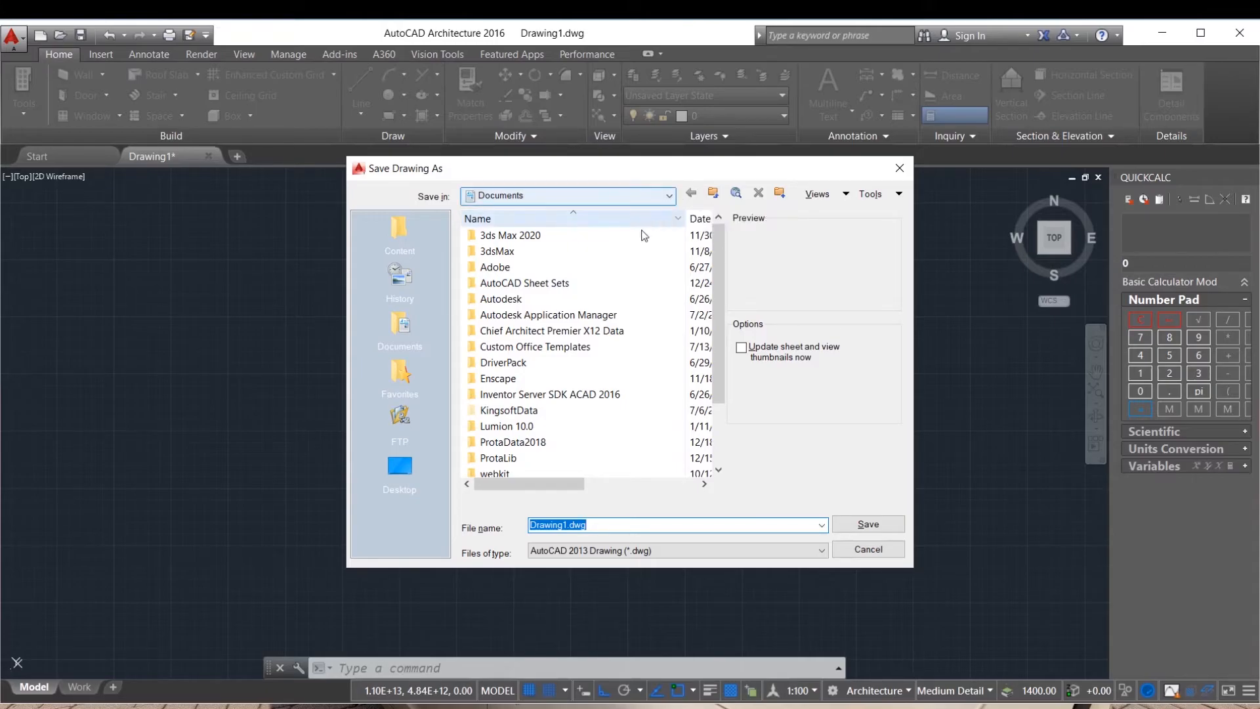
click(401, 472)
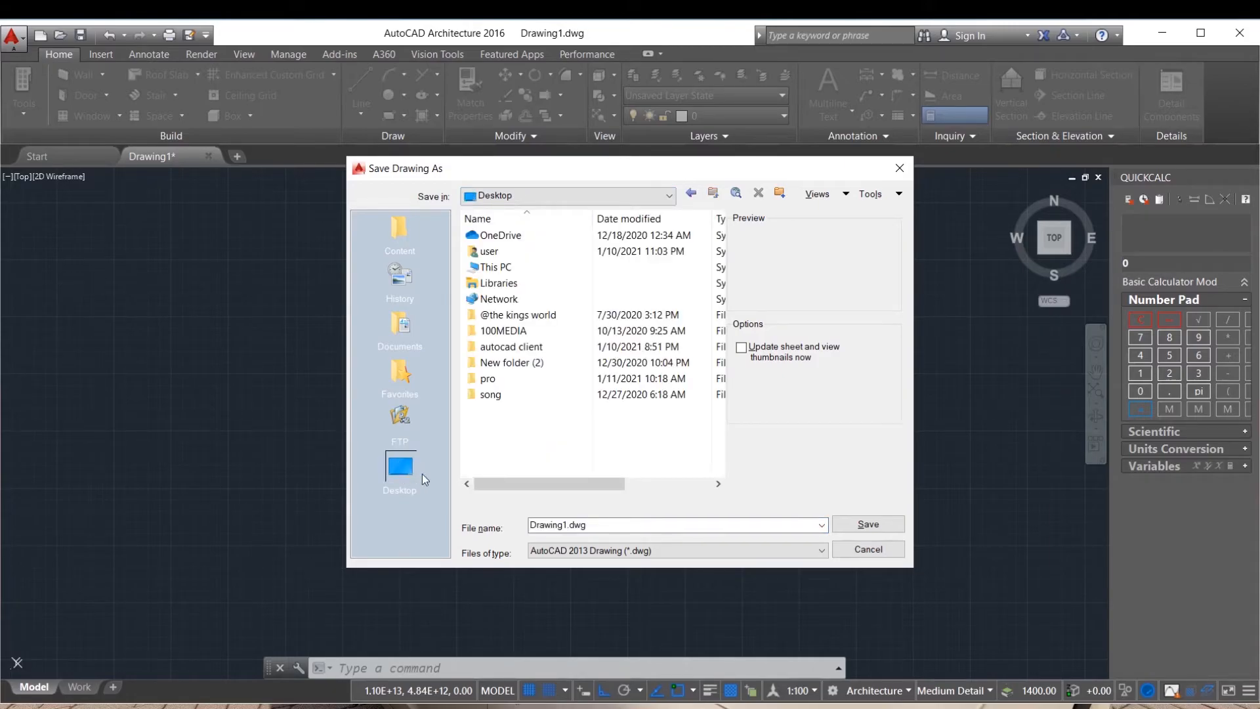
double_click(572, 523)
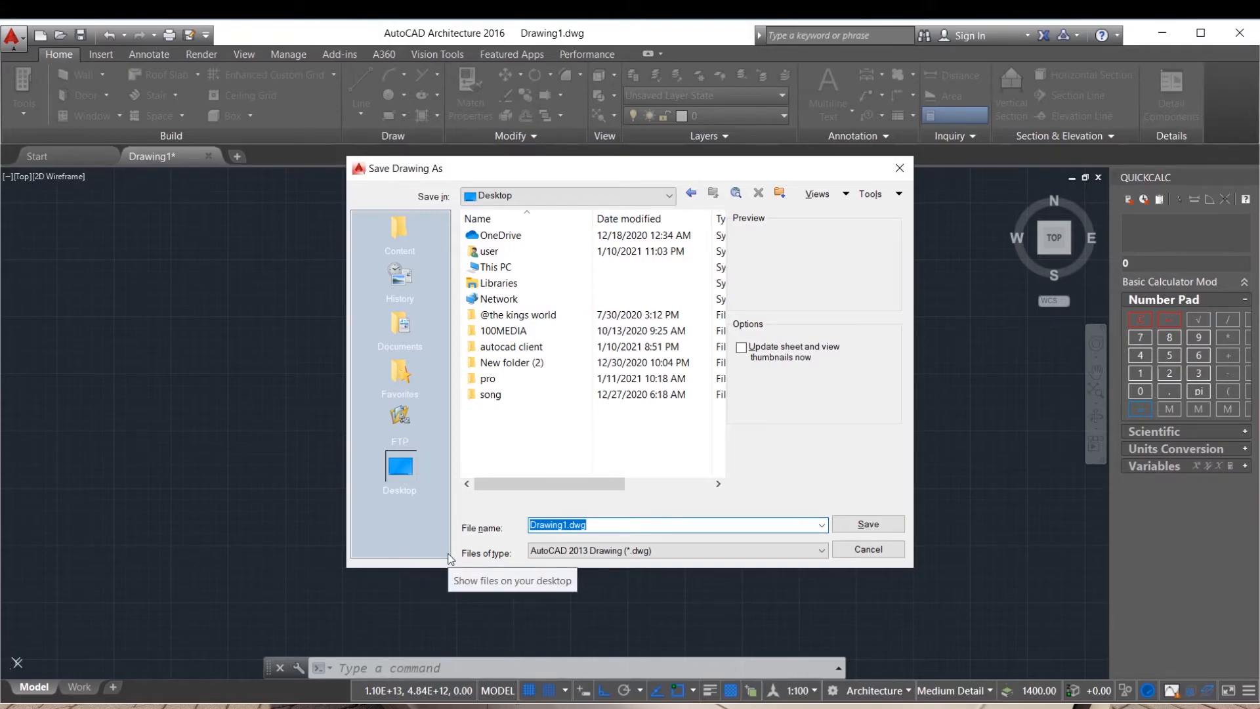
text(sm)
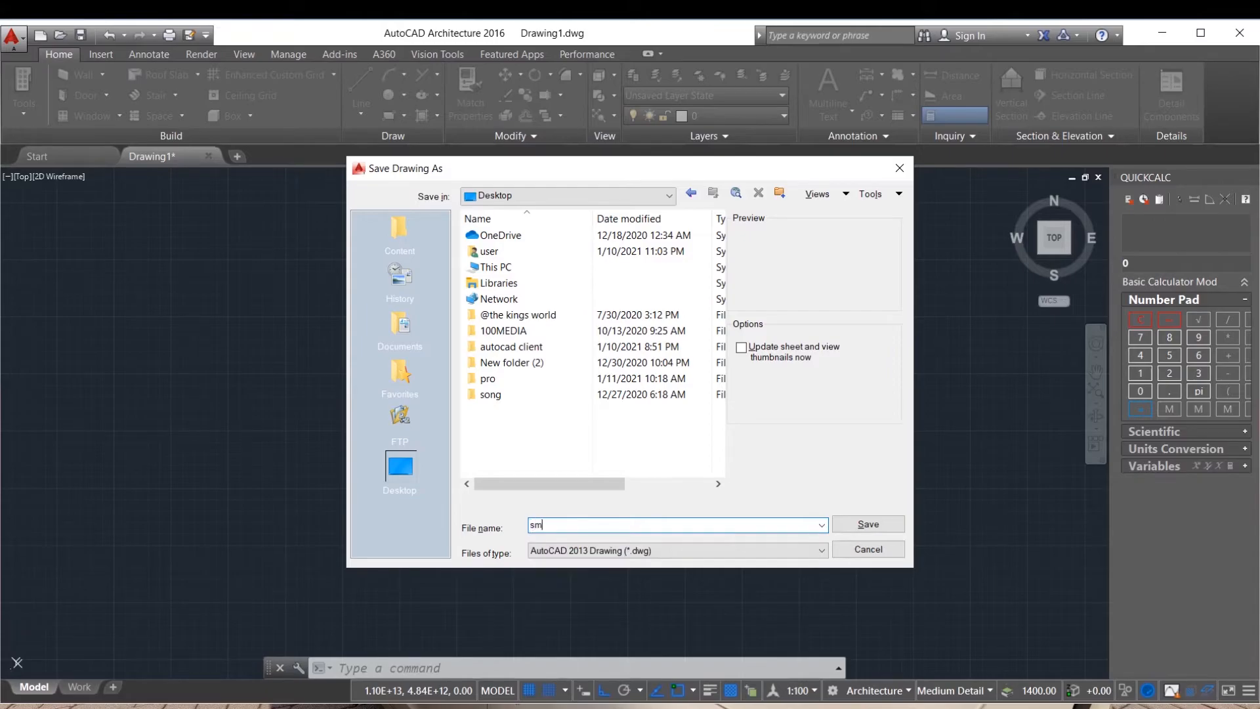
text(art)
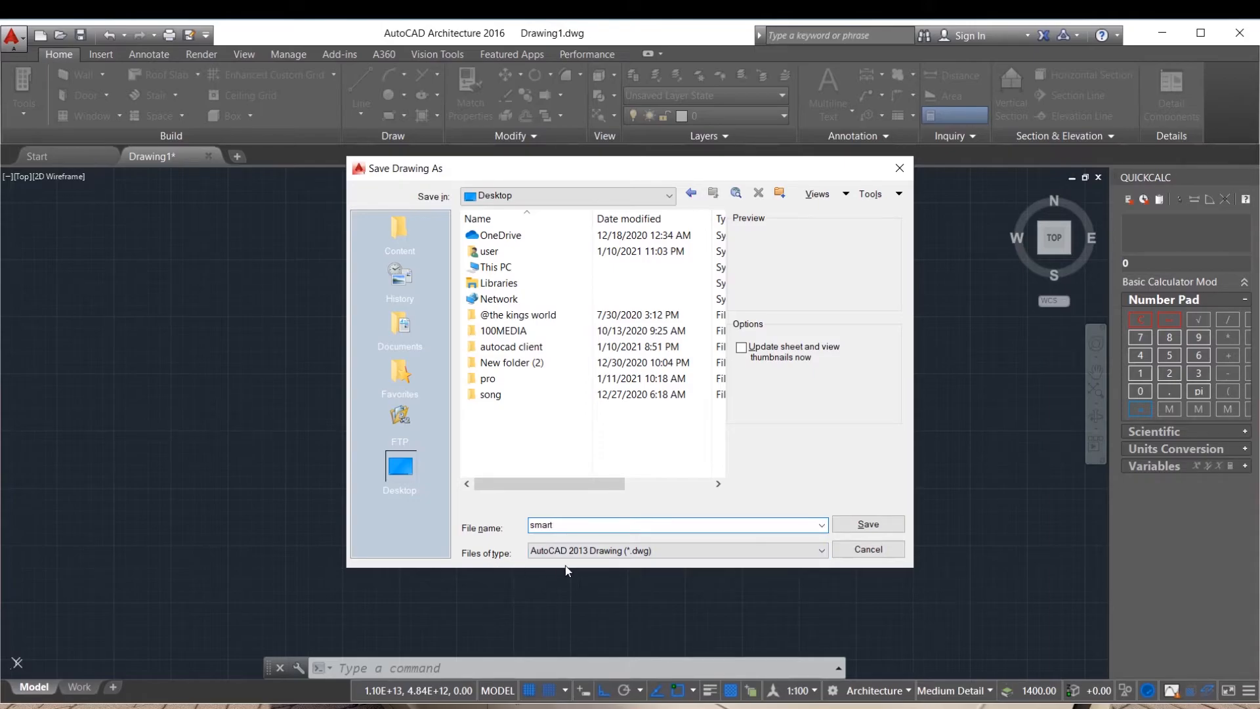
Step: Set the file type to AutoCAD 2010/LT2010 Drawing (*.dwg) and save the drawing
click(824, 553)
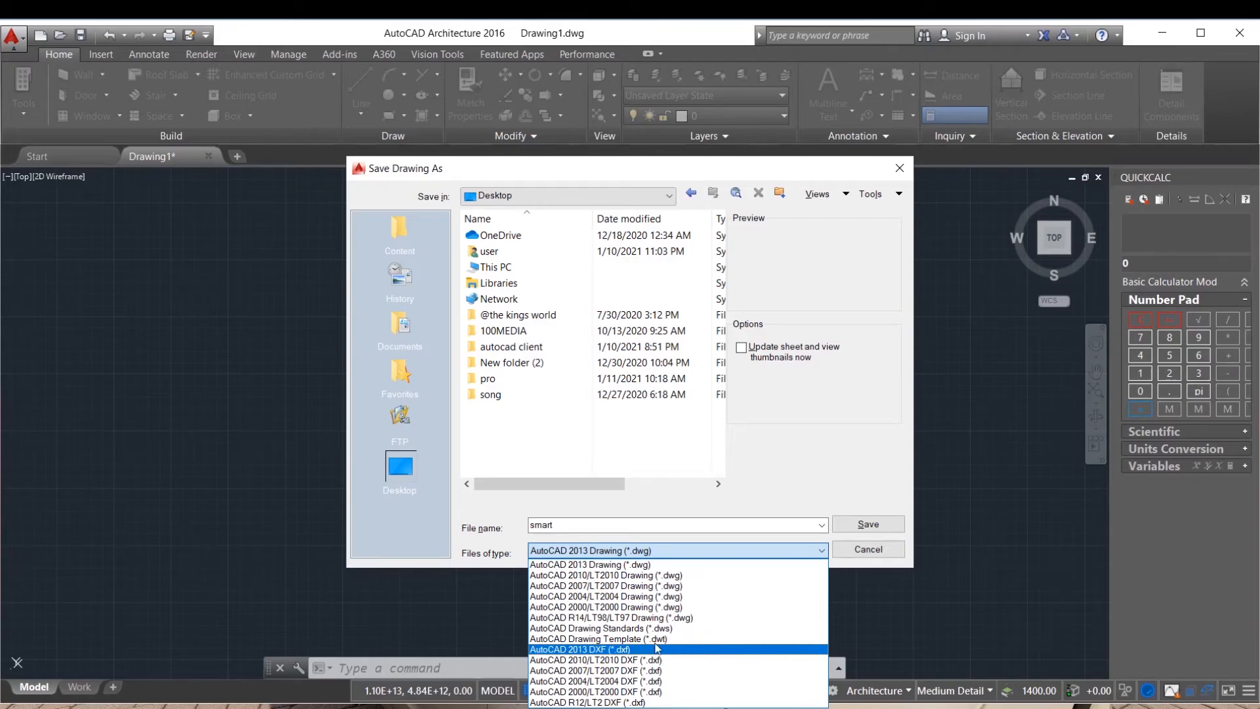
click(825, 552)
click(549, 524)
text(smart)
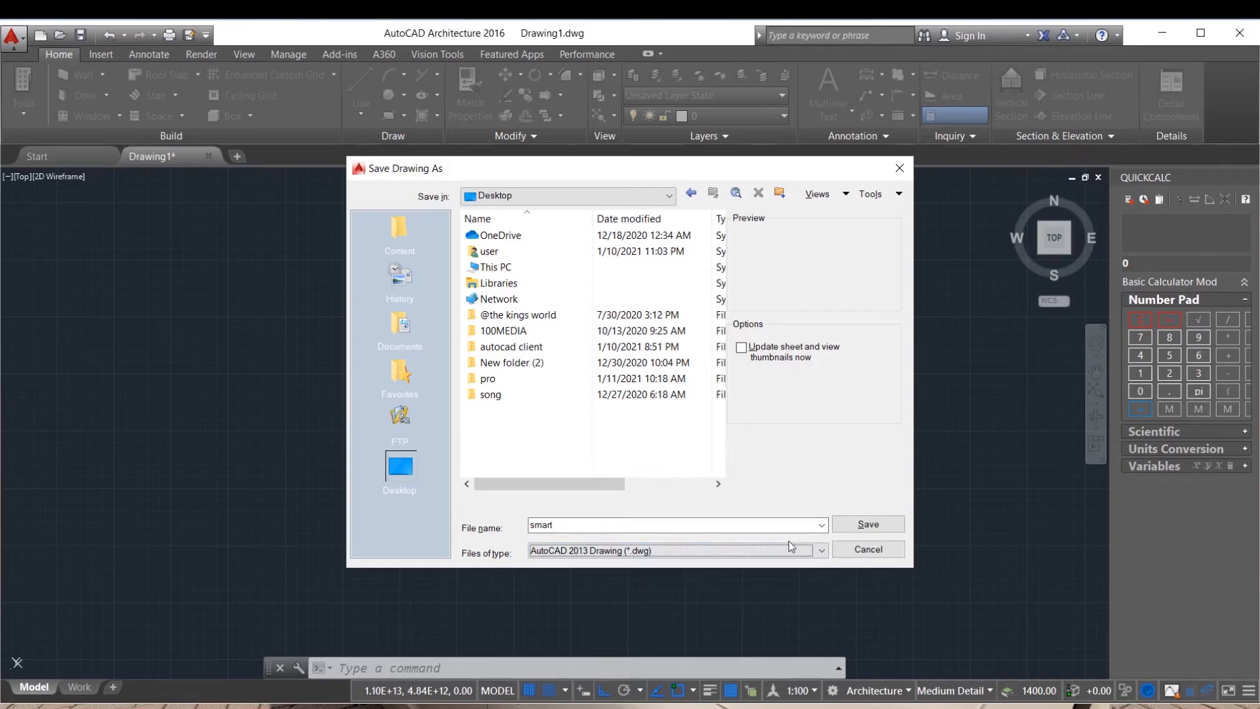
click(814, 550)
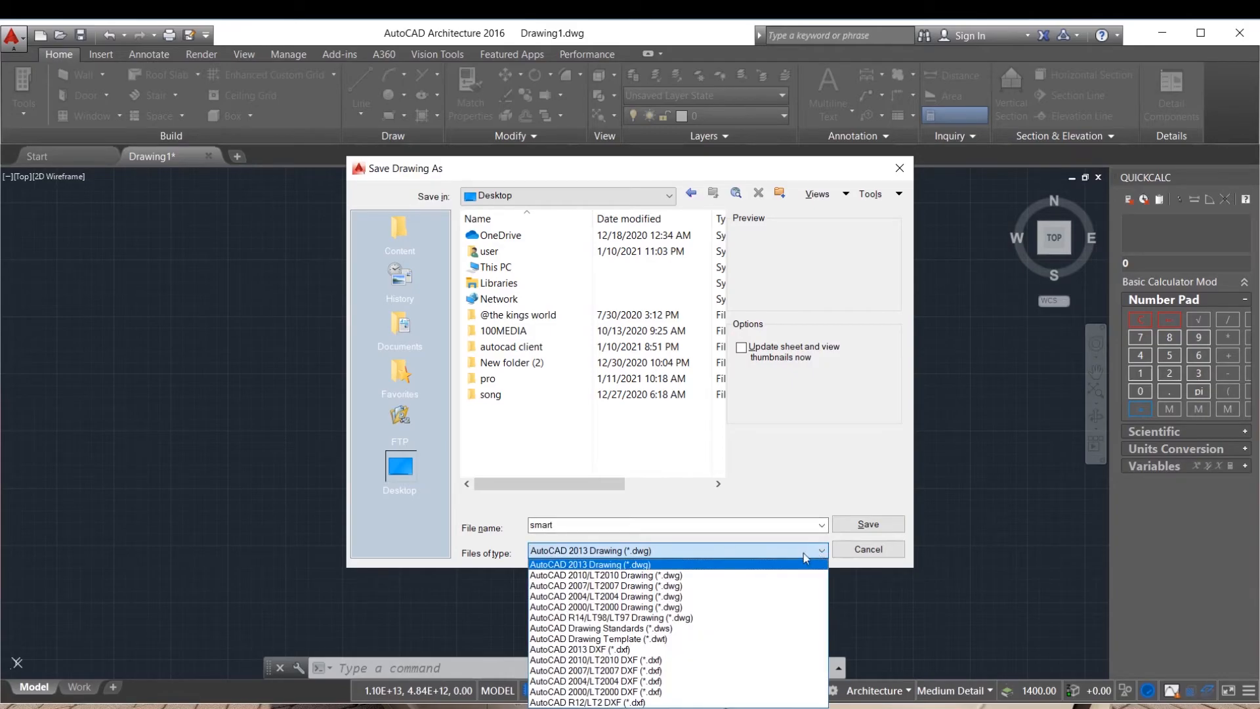
click(578, 582)
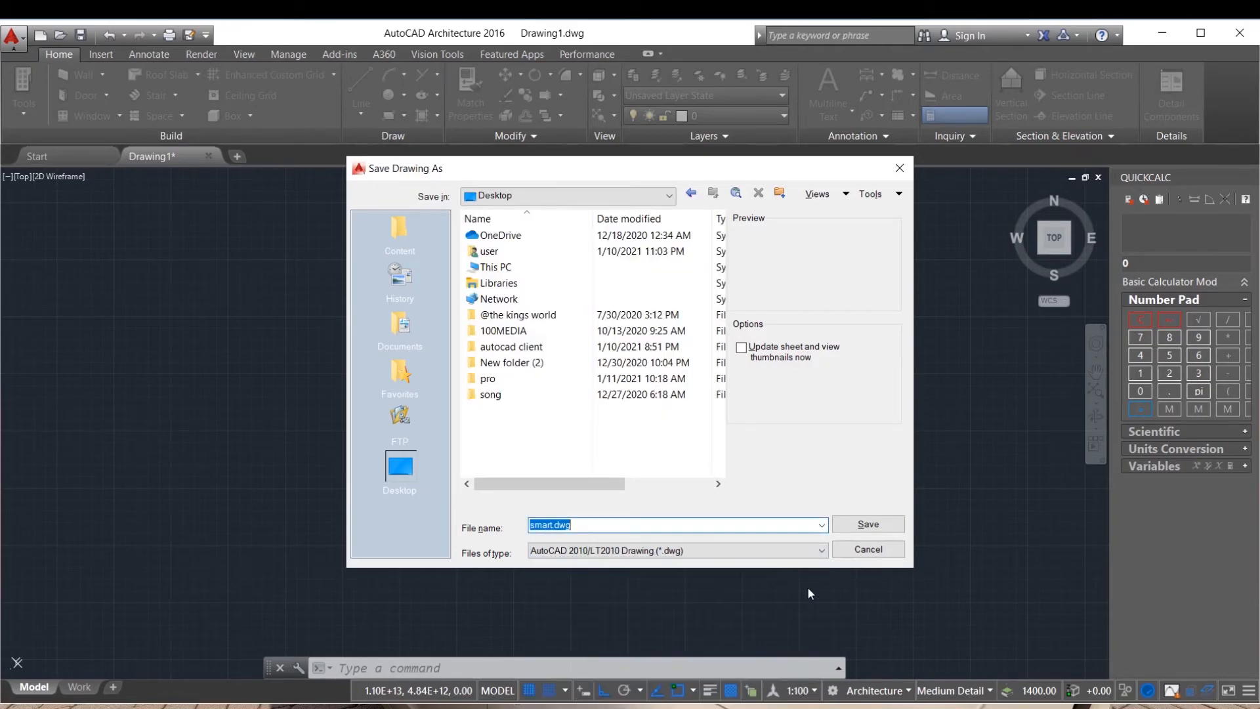
click(868, 525)
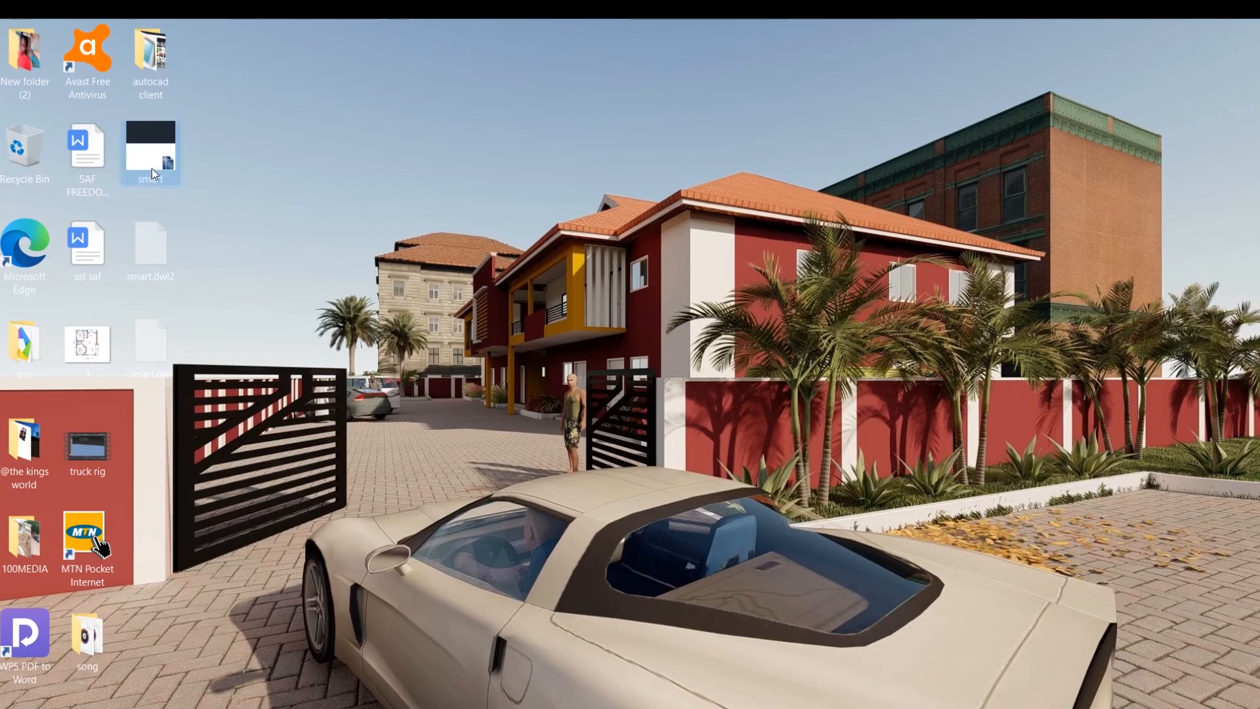
Step: Draw a horizontal line leftward below the shapes, continue it diagonally to the stepped shape's upper-left corner, and save the drawing
mouse_move(156, 182)
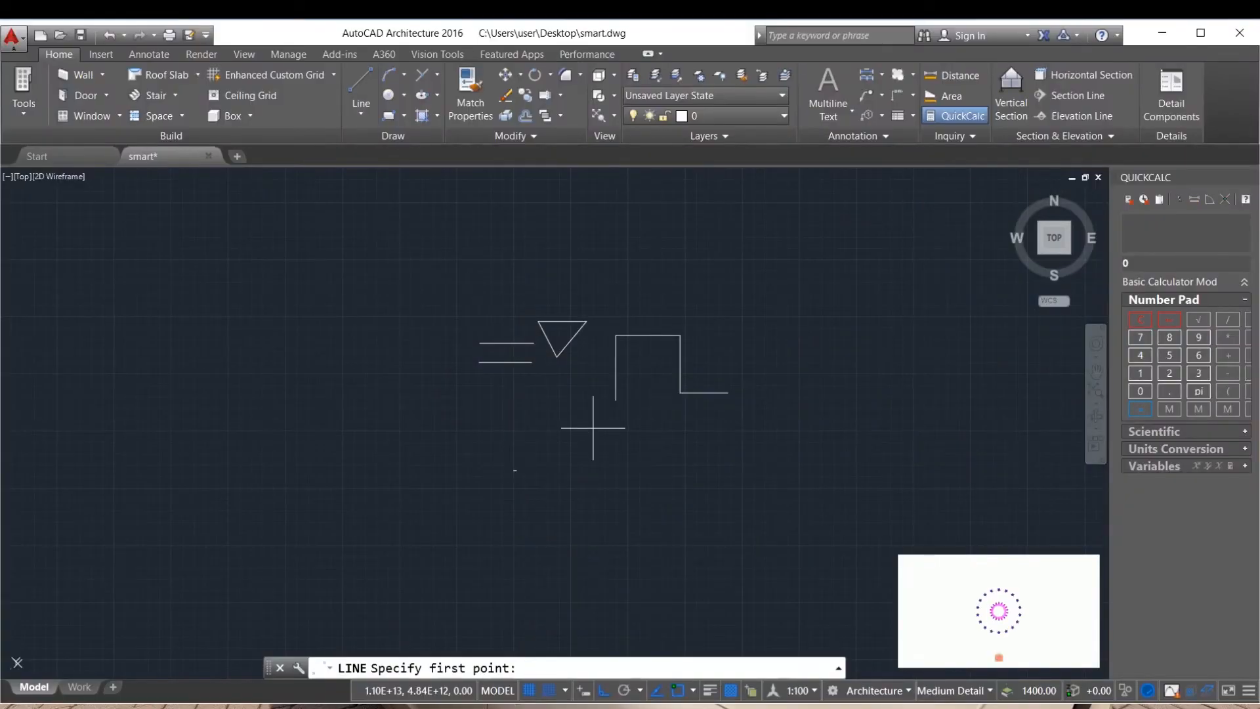
click(672, 439)
click(531, 438)
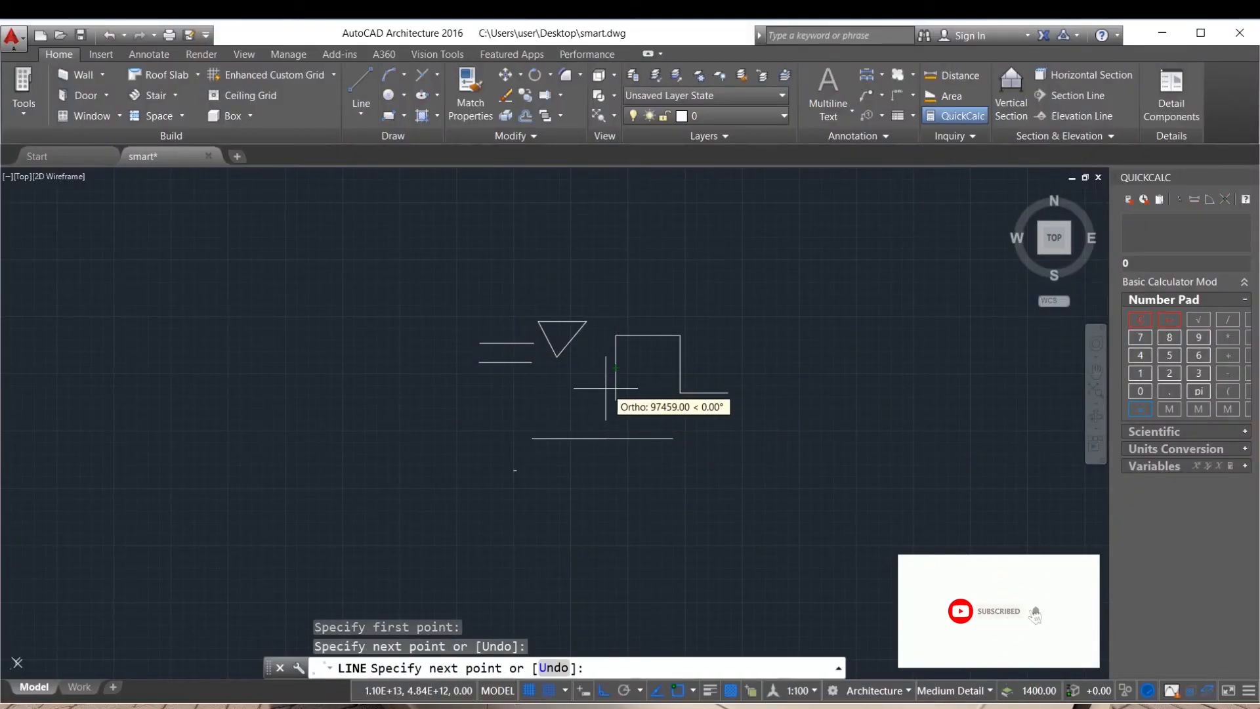
click(616, 335)
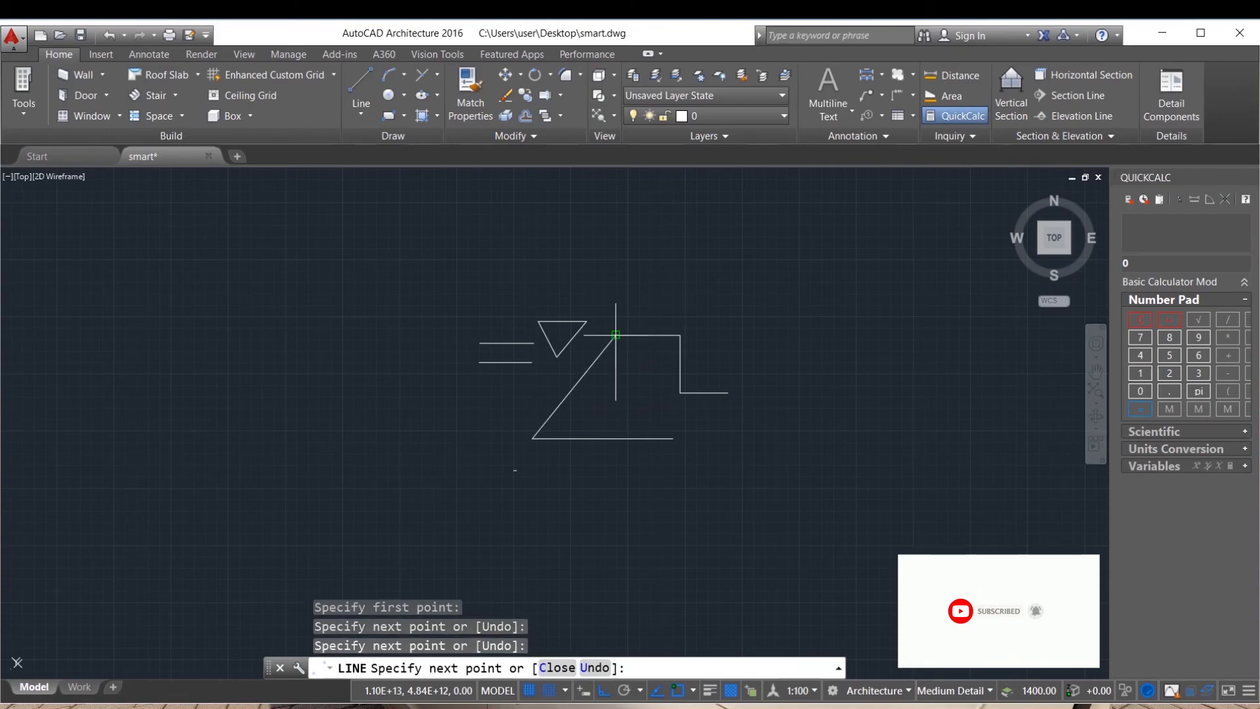
key(Return)
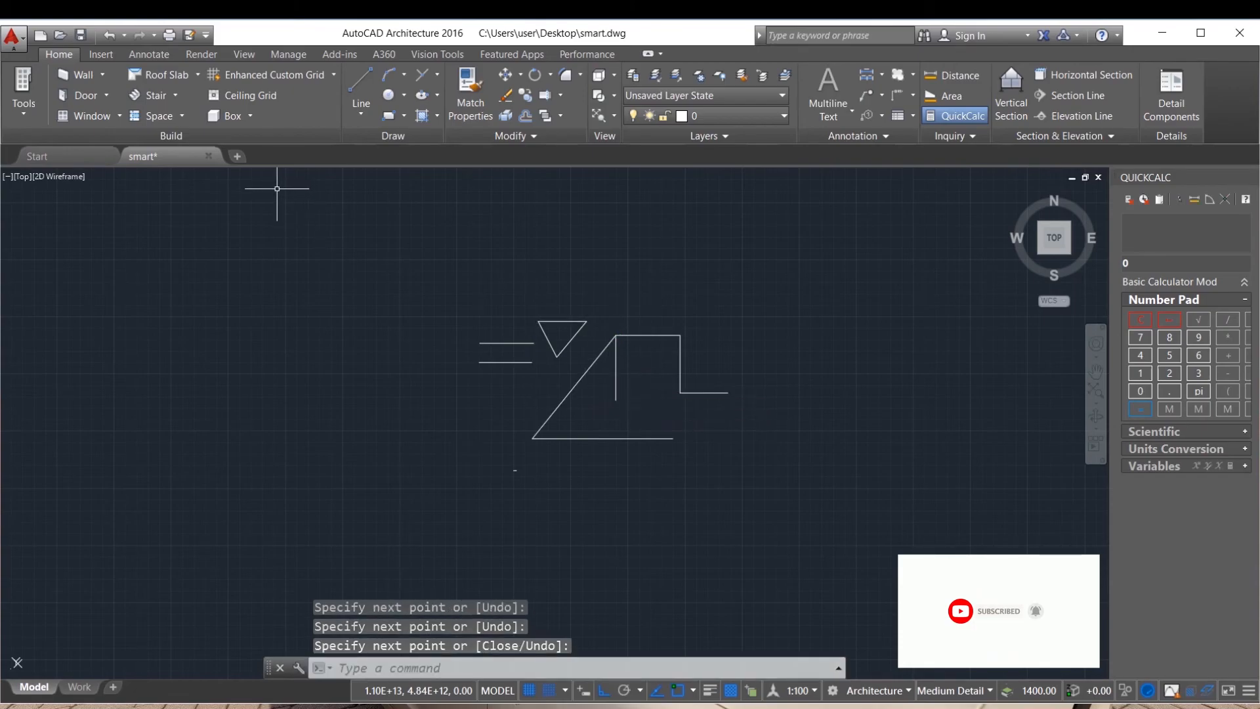
key(ctrl+s)
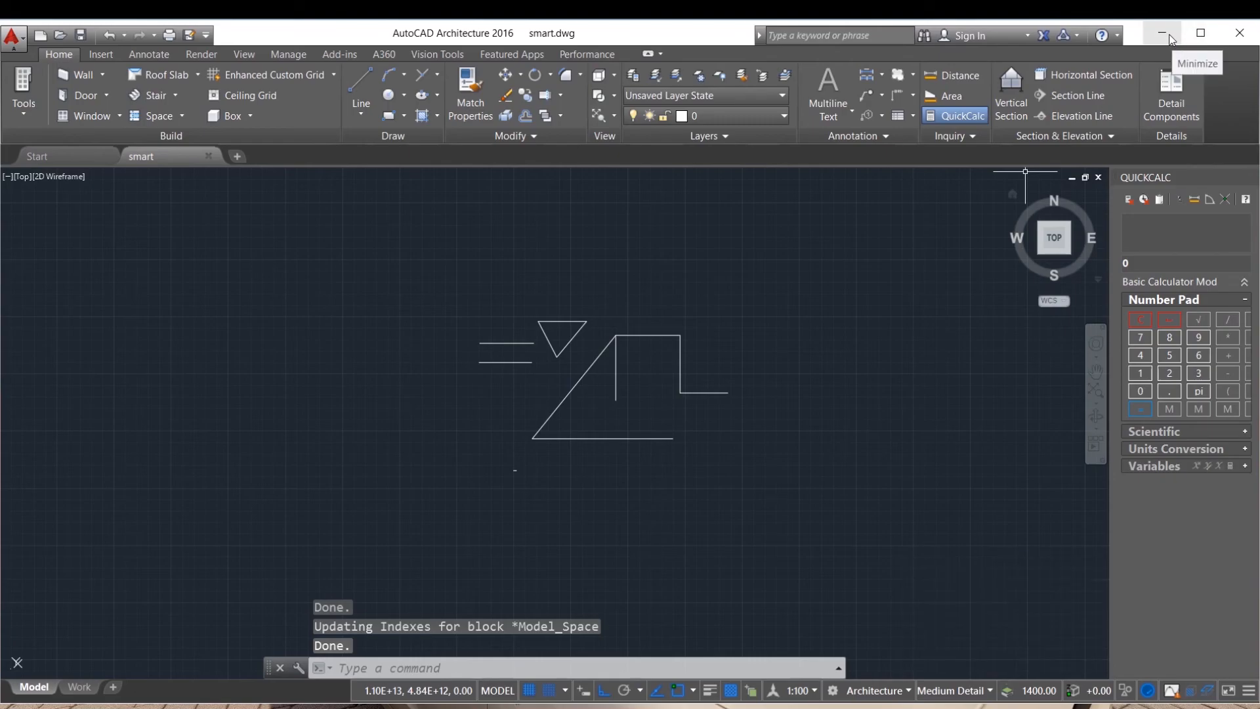
Step: Close AutoCAD and move the other smart file on the desktop directly below the smart drawing
click(1250, 36)
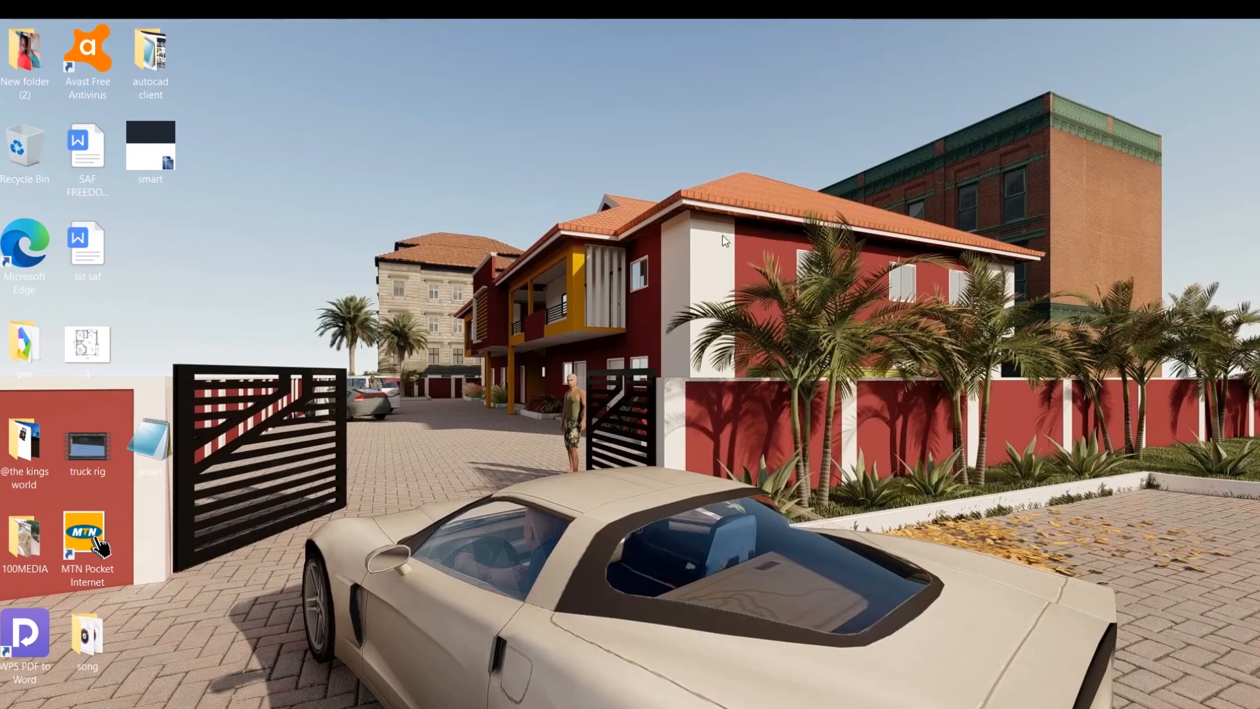
drag(154, 439, 156, 237)
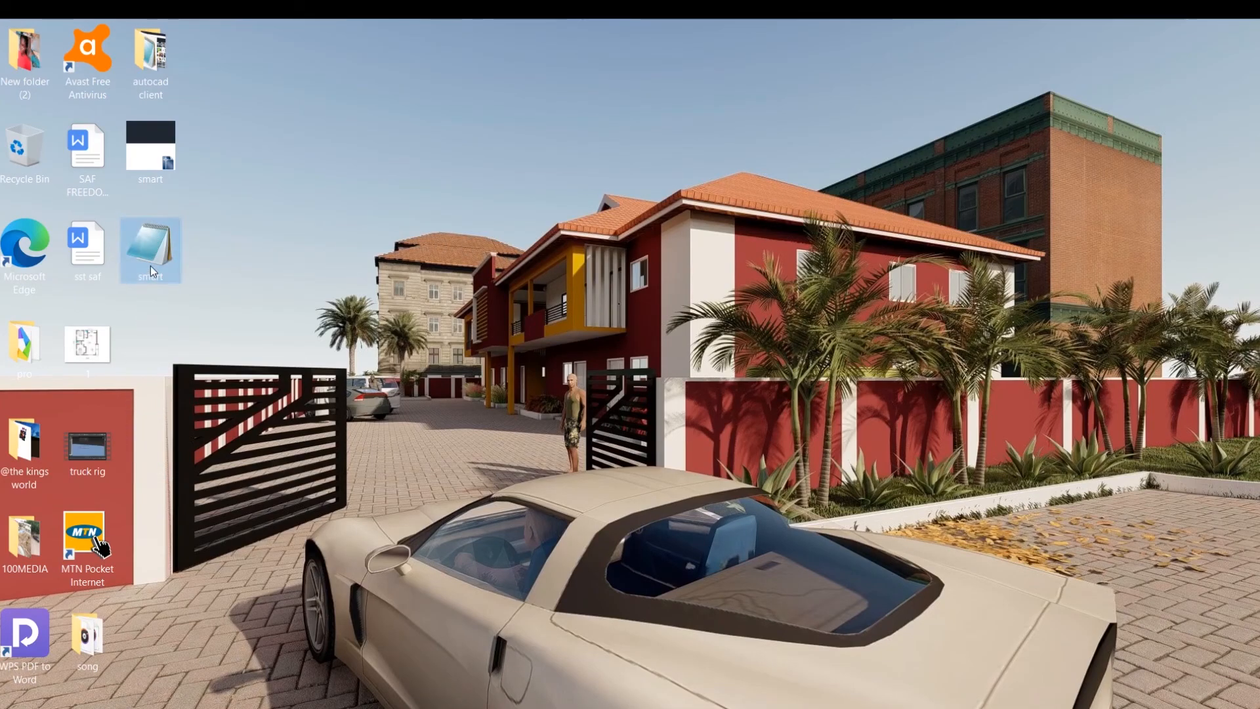